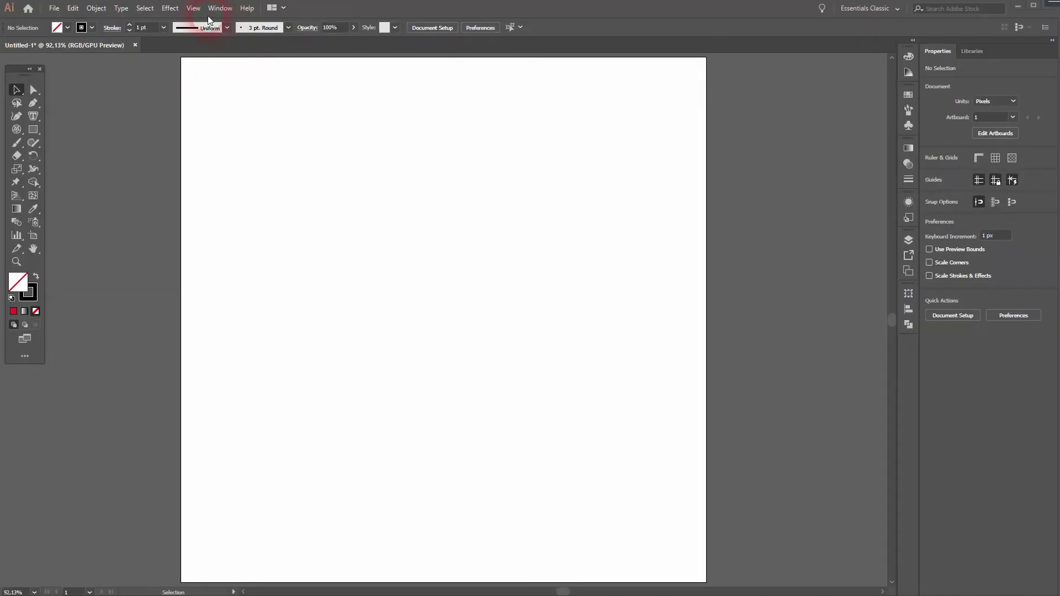
click(200, 9)
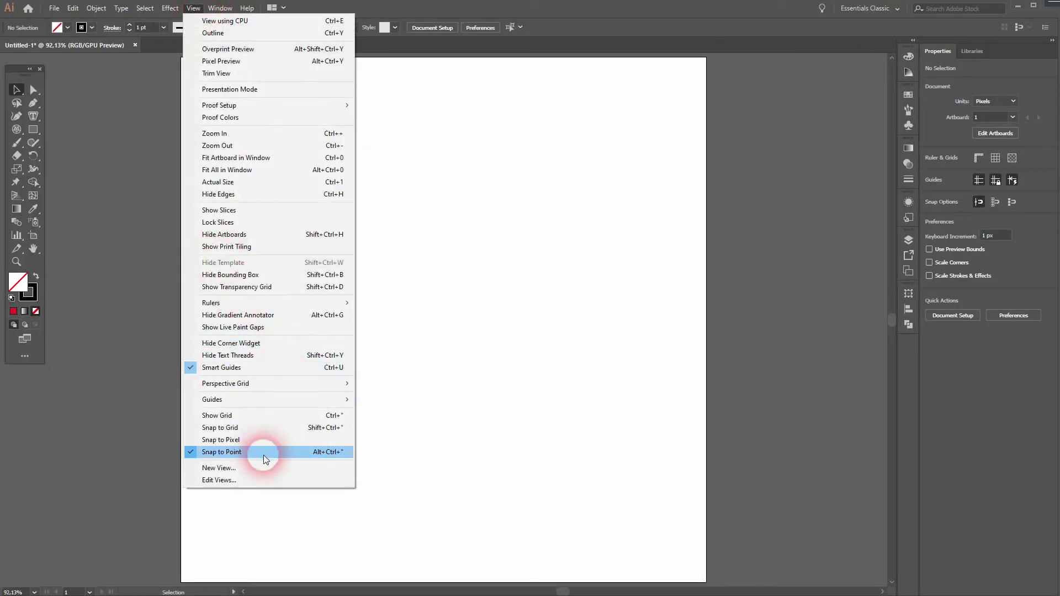
click(112, 236)
- Create a 500 by 500 px polar grid with 10 concentric dividers and 100 radial dividers, both with 0% skew
click(12, 130)
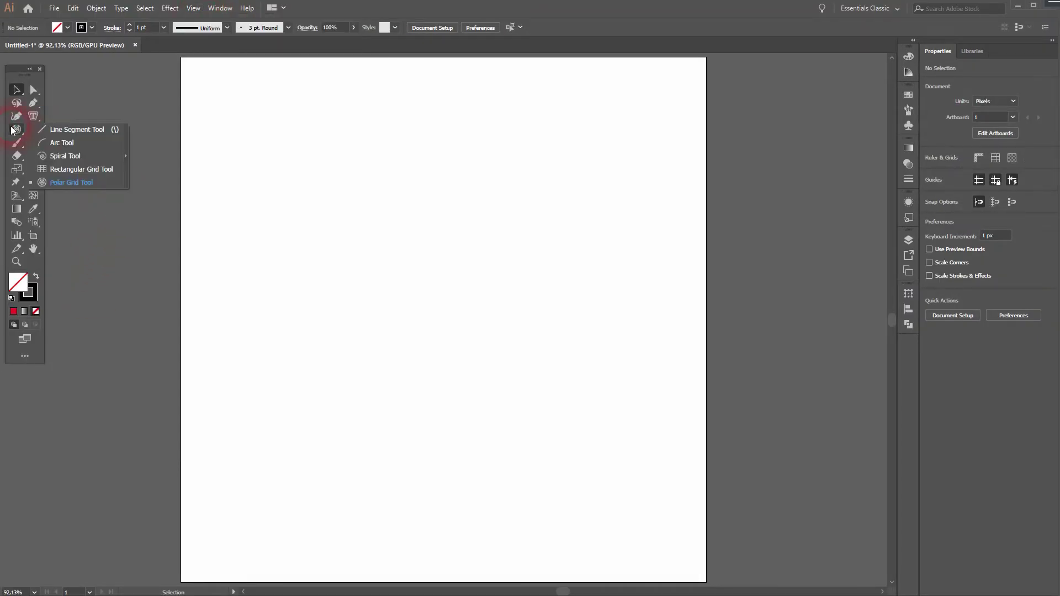
click(76, 183)
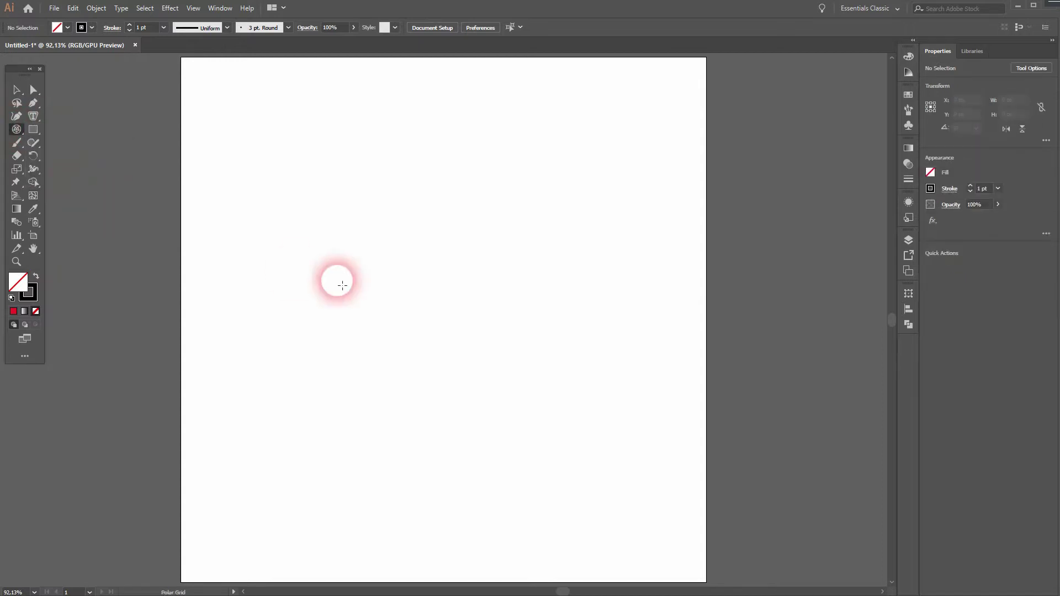
click(411, 265)
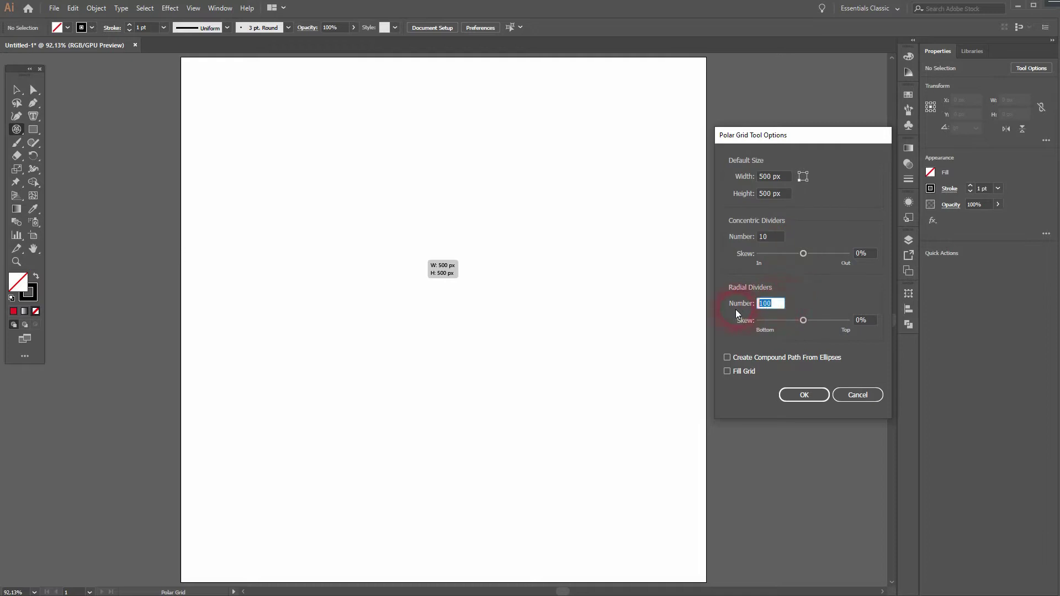
click(807, 395)
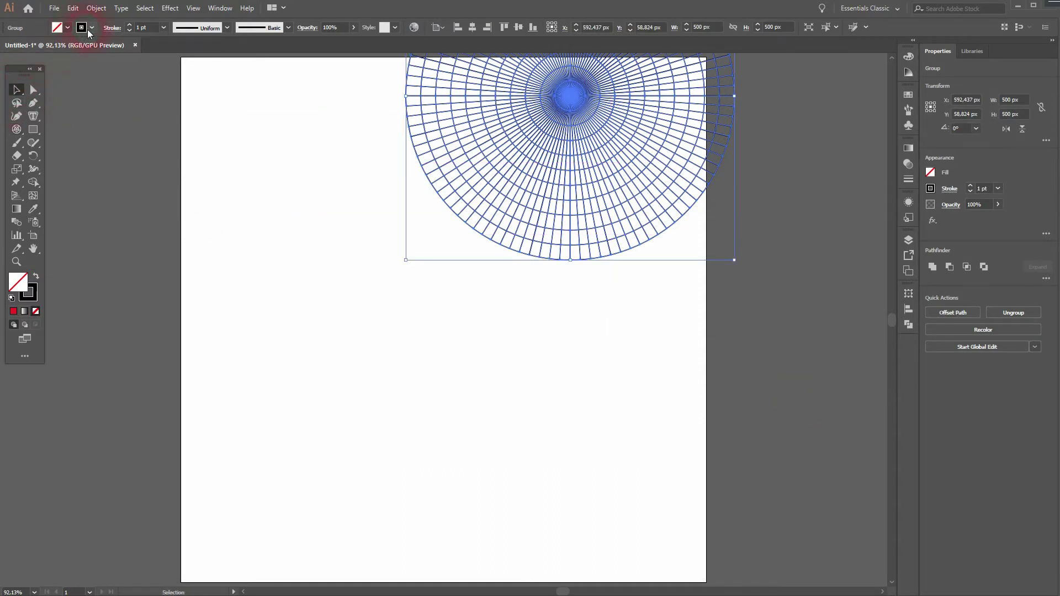
- Centre the polar grid horizontally and vertically on the artboard and deselect it
click(472, 27)
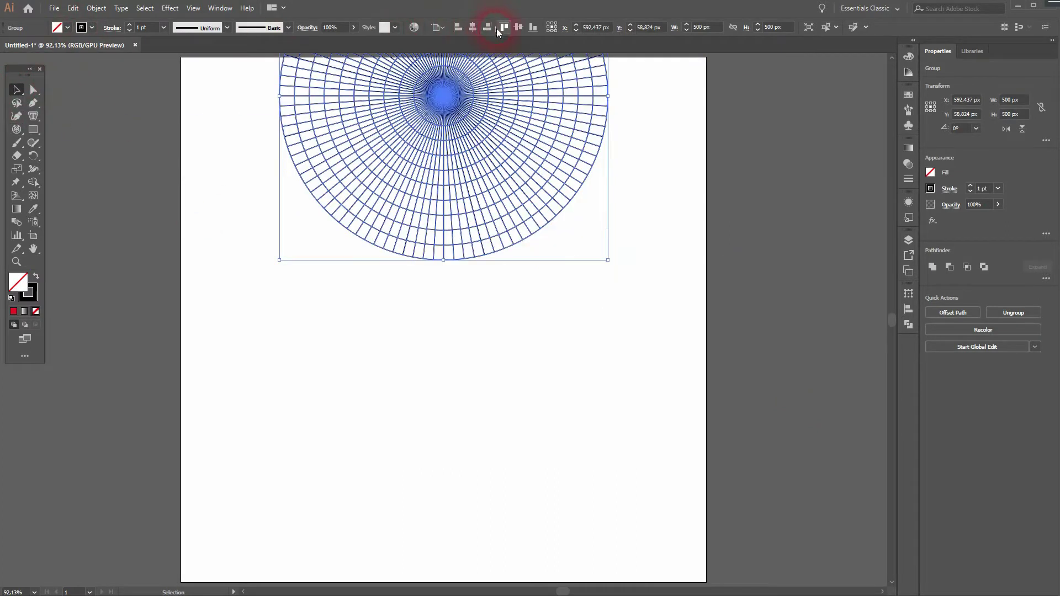
click(518, 27)
click(664, 309)
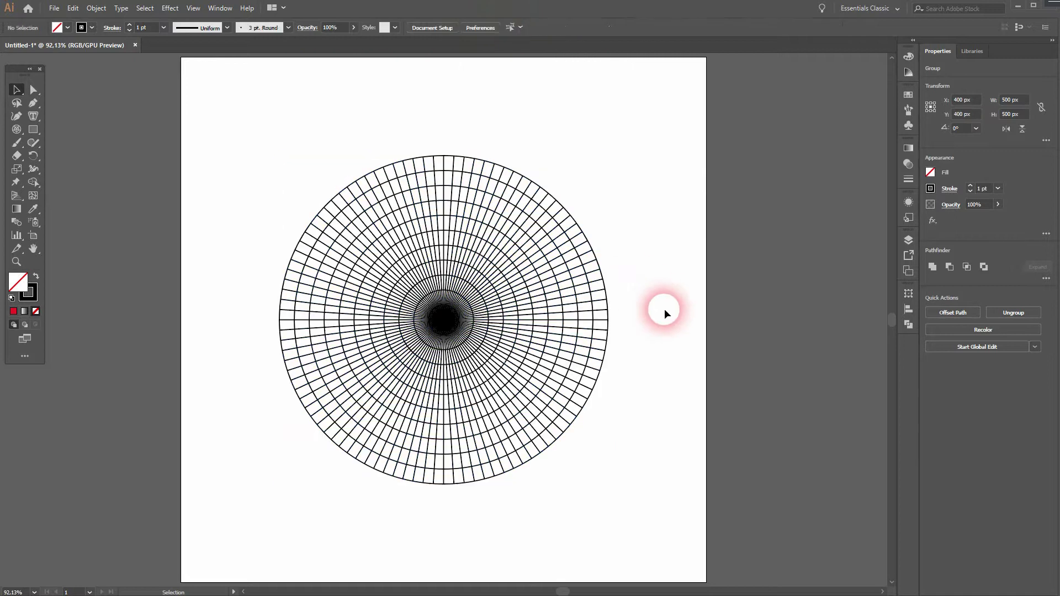
- Select the whole polar grid and set up the Shape Builder tool with a yellow fill and no stroke
mouse_move(191, 117)
mouse_down()
mouse_move(291, 180)
mouse_move(630, 463)
mouse_up()
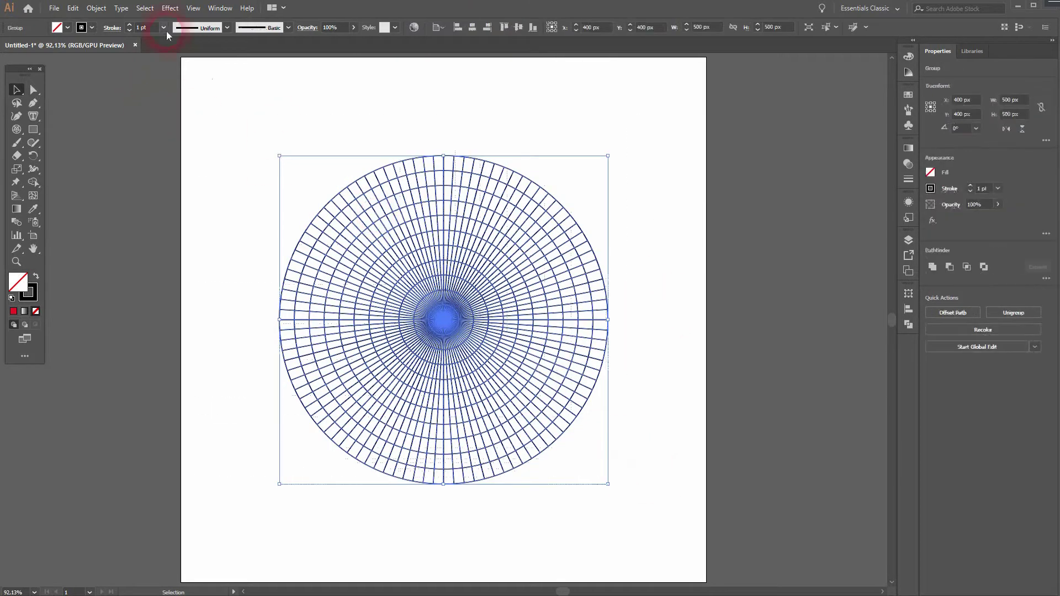
click(92, 27)
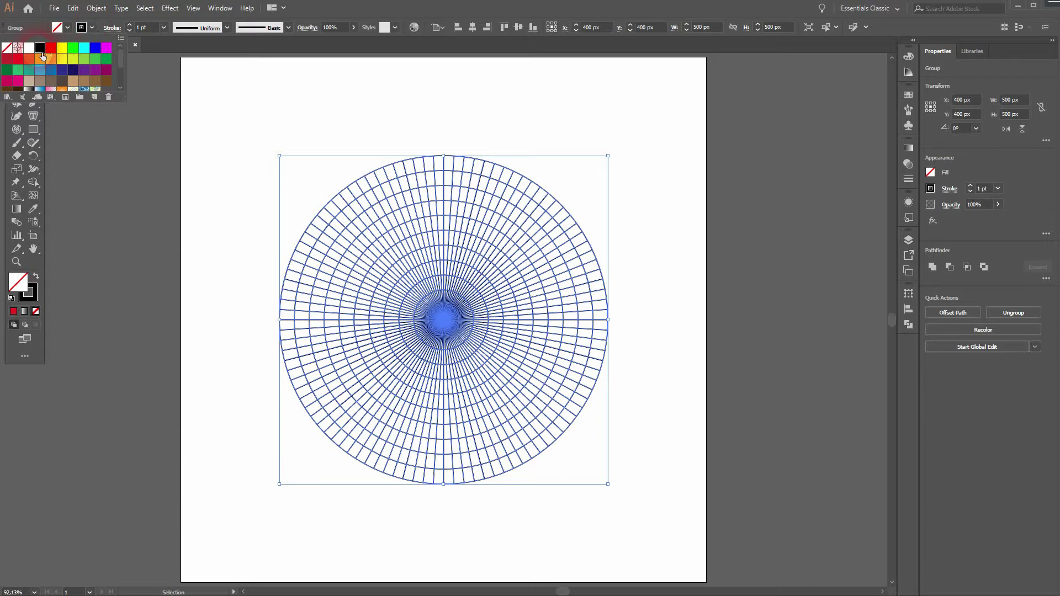
click(152, 186)
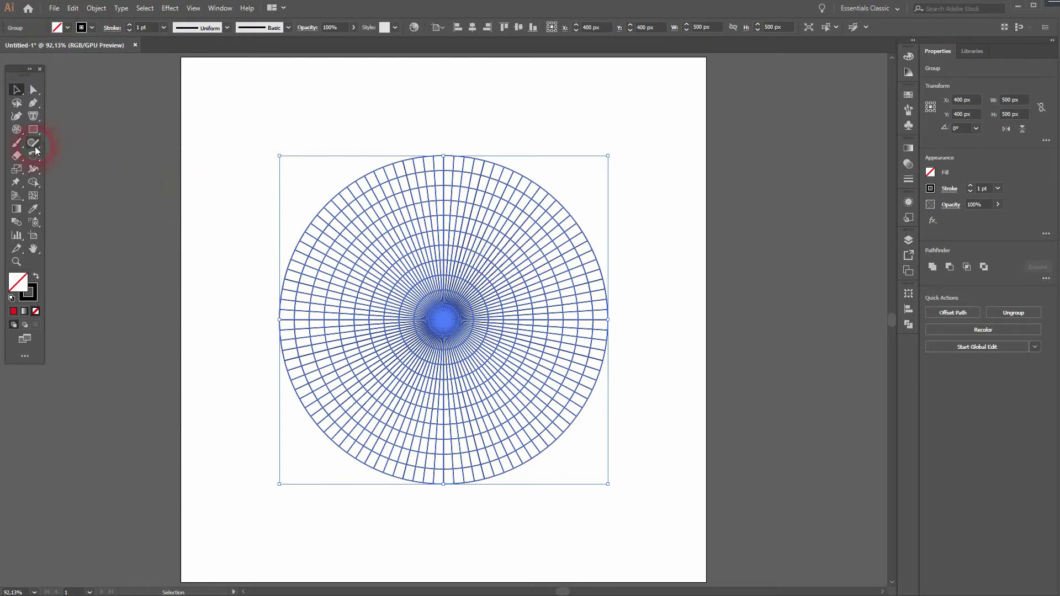
drag(34, 181, 107, 181)
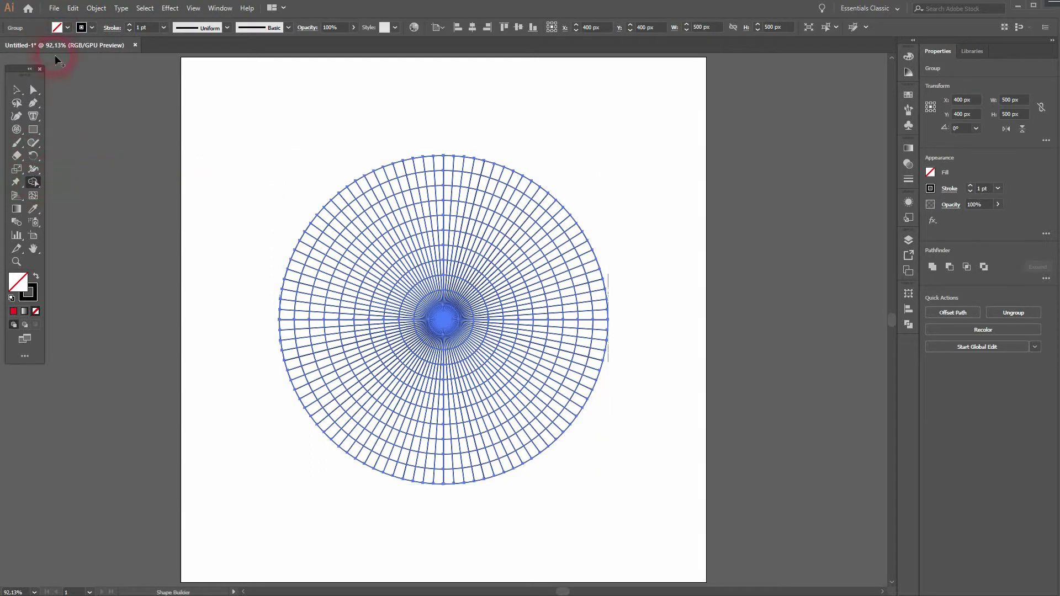
click(36, 276)
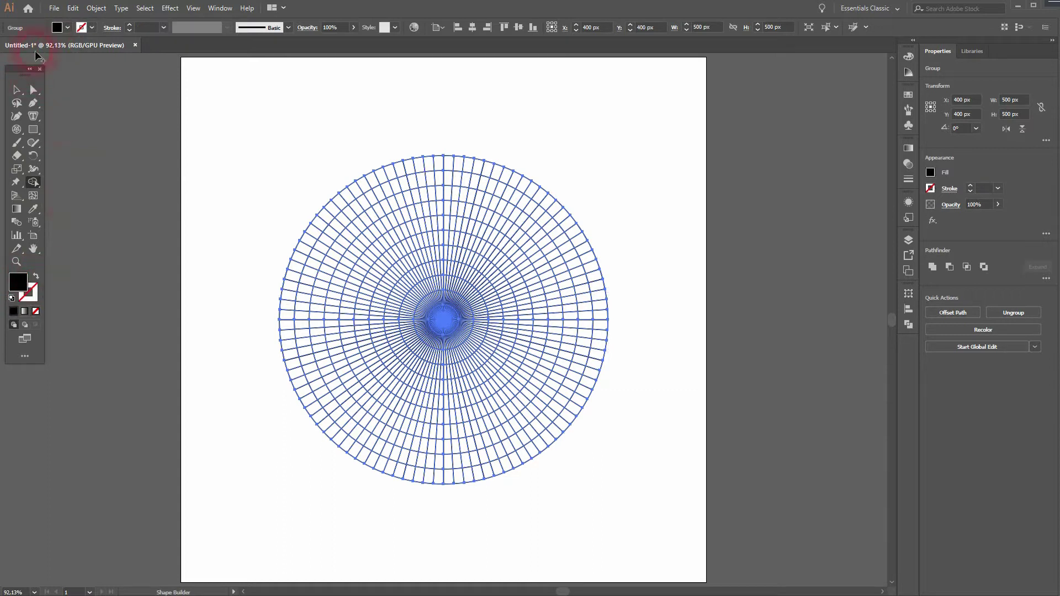
click(67, 28)
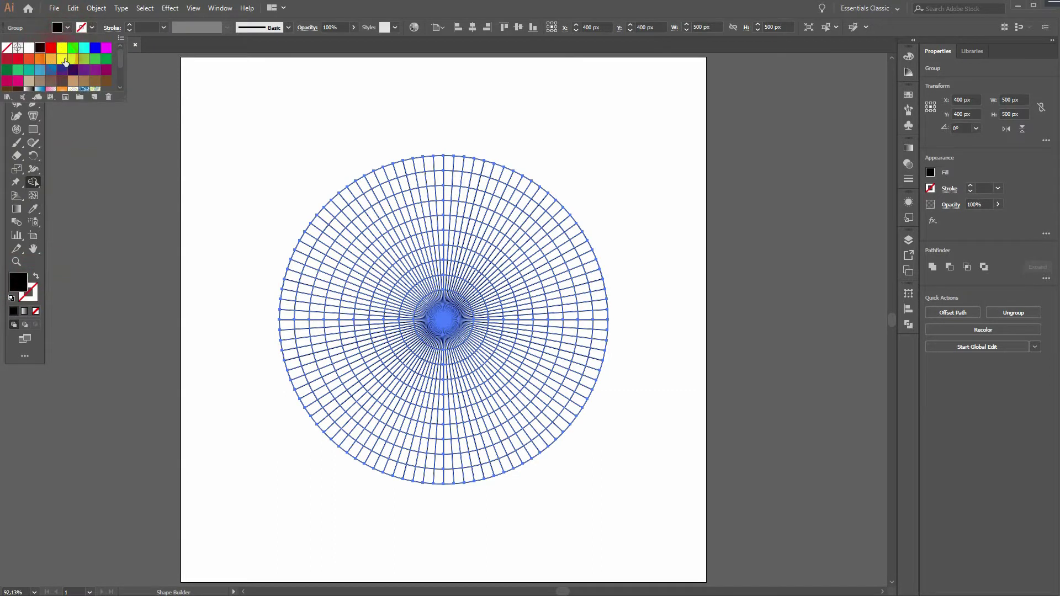
click(61, 58)
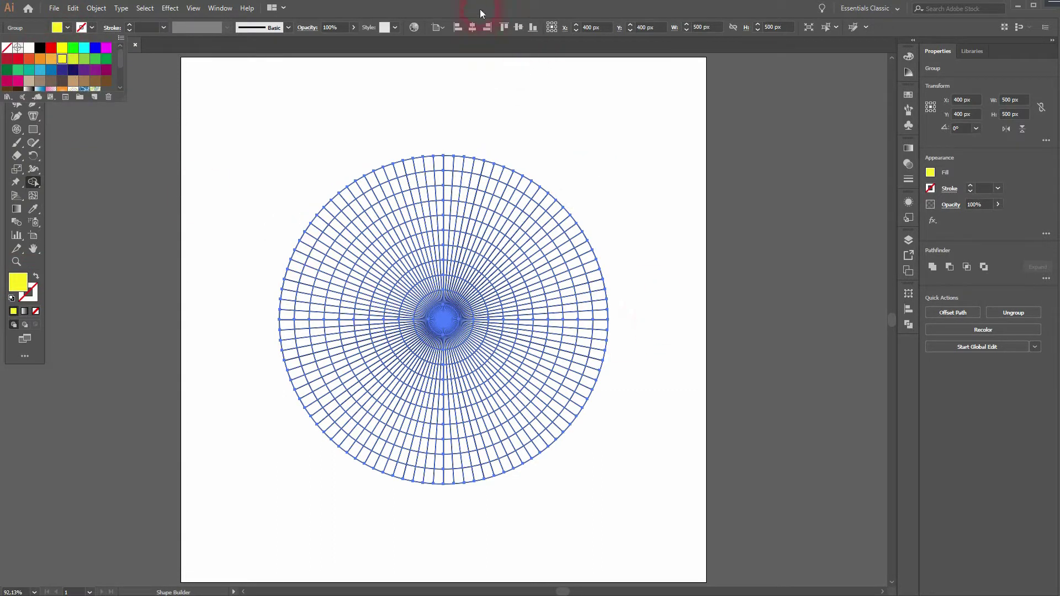
- Merge all cells of the two innermost rings into one solid yellow circle with the Shape Builder
scroll(409, 334, up, 6)
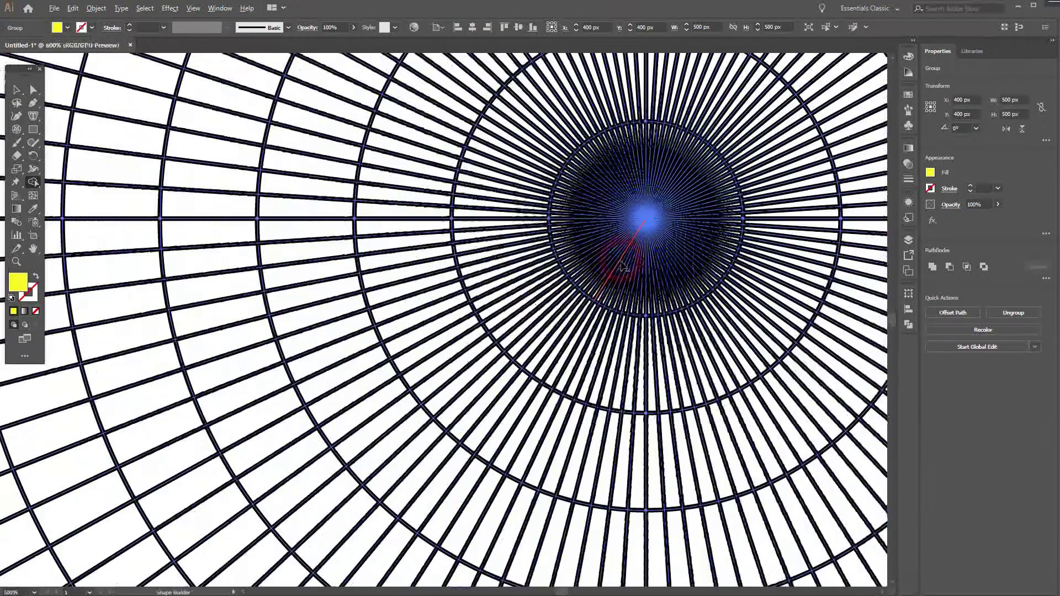
mouse_move(783, 188)
mouse_down()
mouse_move(693, 125)
mouse_move(585, 128)
mouse_move(546, 189)
mouse_move(599, 321)
mouse_move(650, 347)
mouse_move(711, 331)
mouse_move(768, 248)
mouse_move(773, 175)
mouse_up()
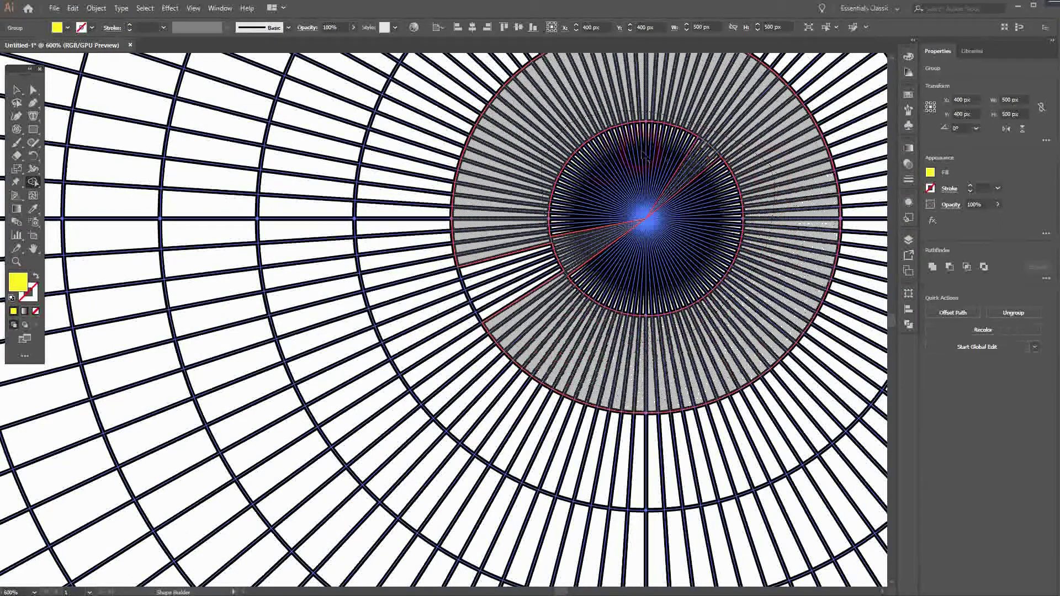
mouse_move(712, 156)
mouse_down()
mouse_move(584, 243)
mouse_move(669, 276)
mouse_move(711, 190)
mouse_move(690, 156)
mouse_move(648, 162)
mouse_up()
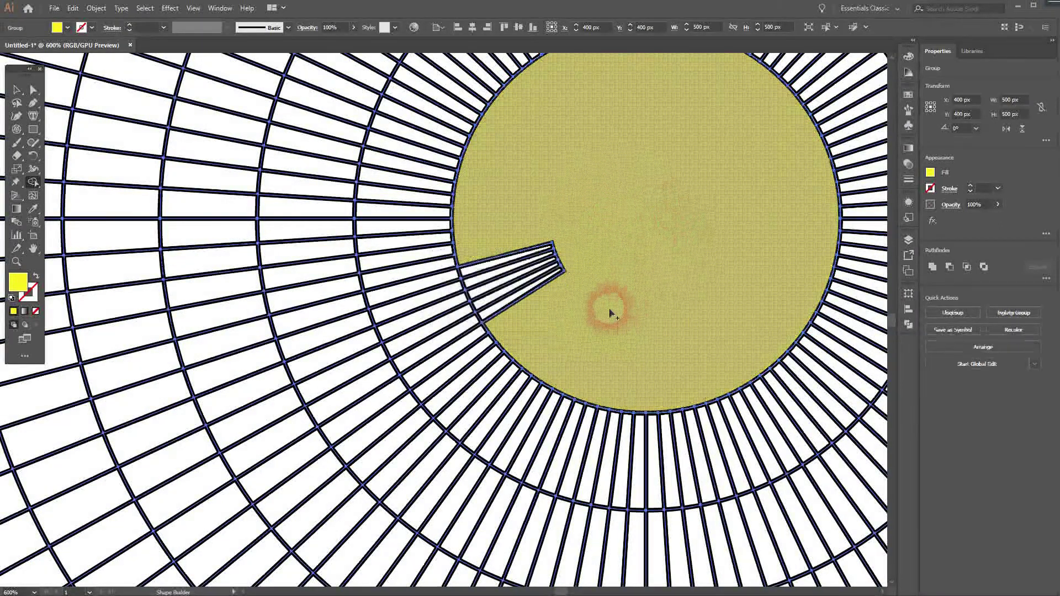
click(661, 239)
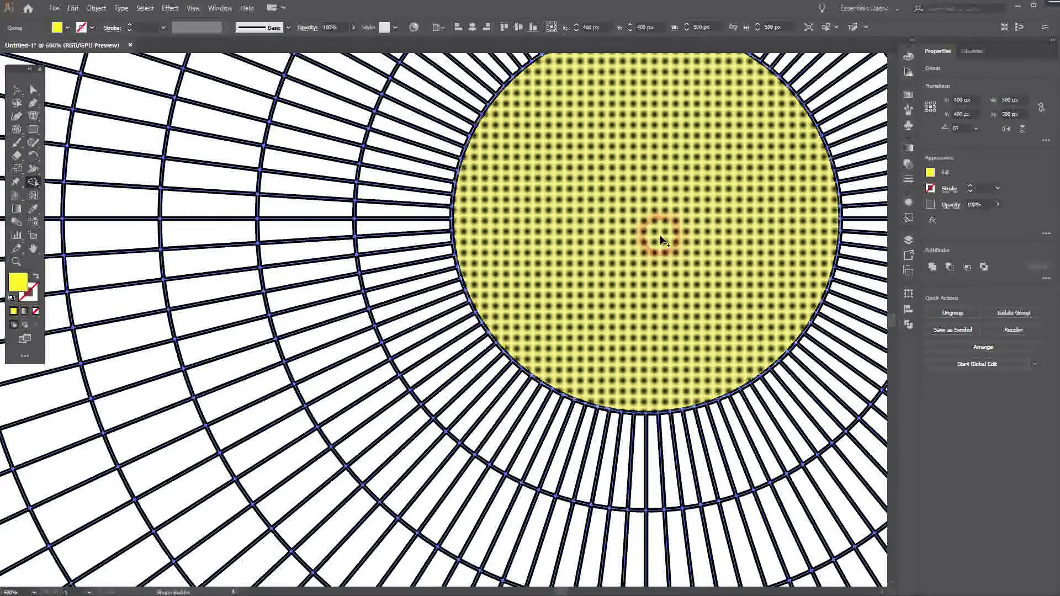
- Merge cells outside the yellow circle into two yellow blocks, one ring deep at the lower right and two rings deep above
scroll(660, 239, down, 2)
drag(669, 241, 488, 302)
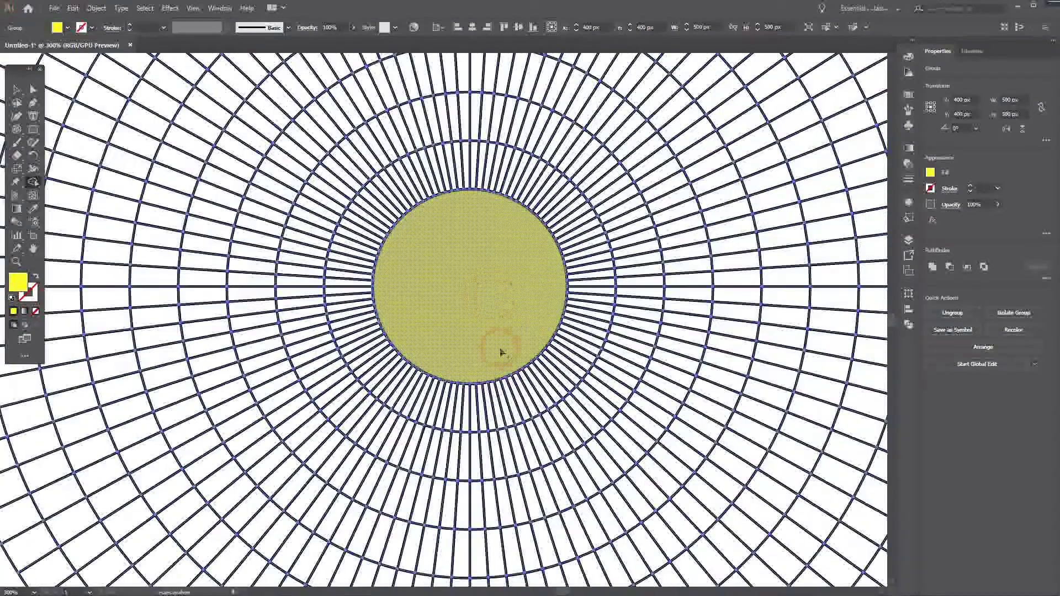
drag(494, 406, 575, 320)
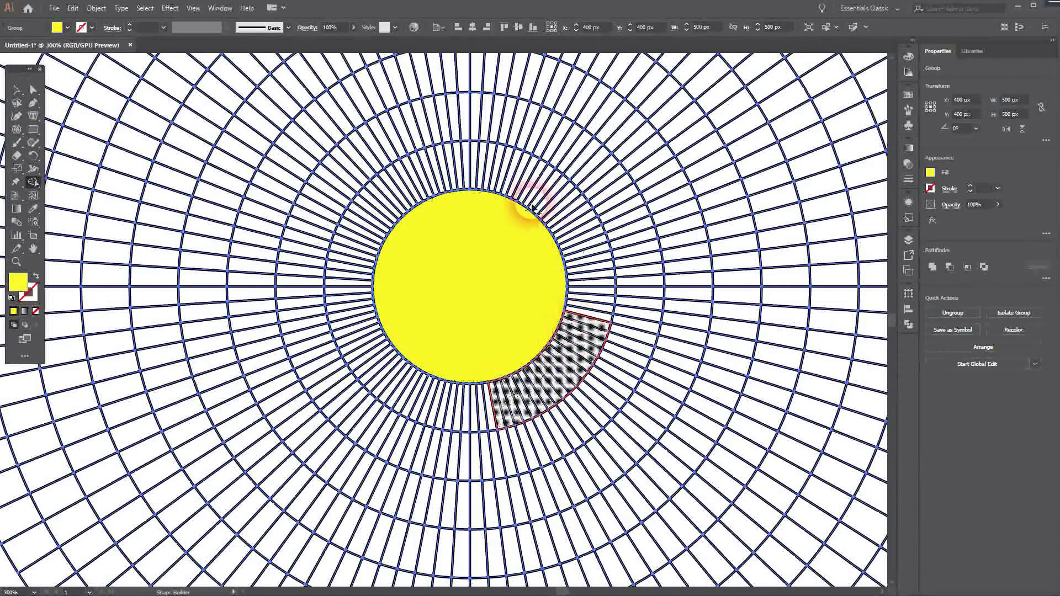
mouse_move(528, 191)
mouse_down()
mouse_move(491, 185)
mouse_move(464, 128)
mouse_move(473, 107)
mouse_move(558, 142)
mouse_up()
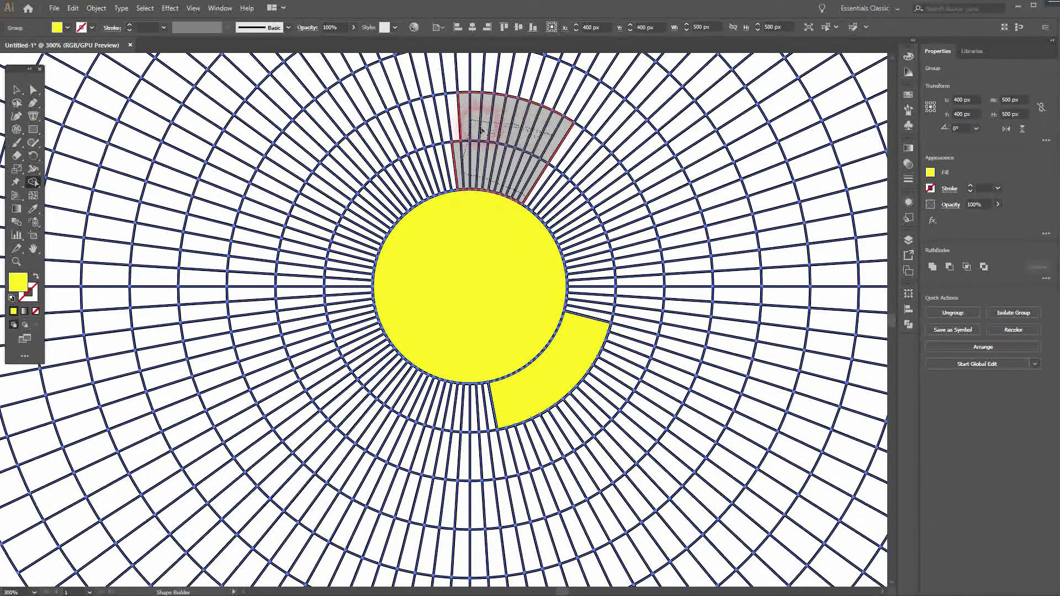
drag(457, 130, 453, 124)
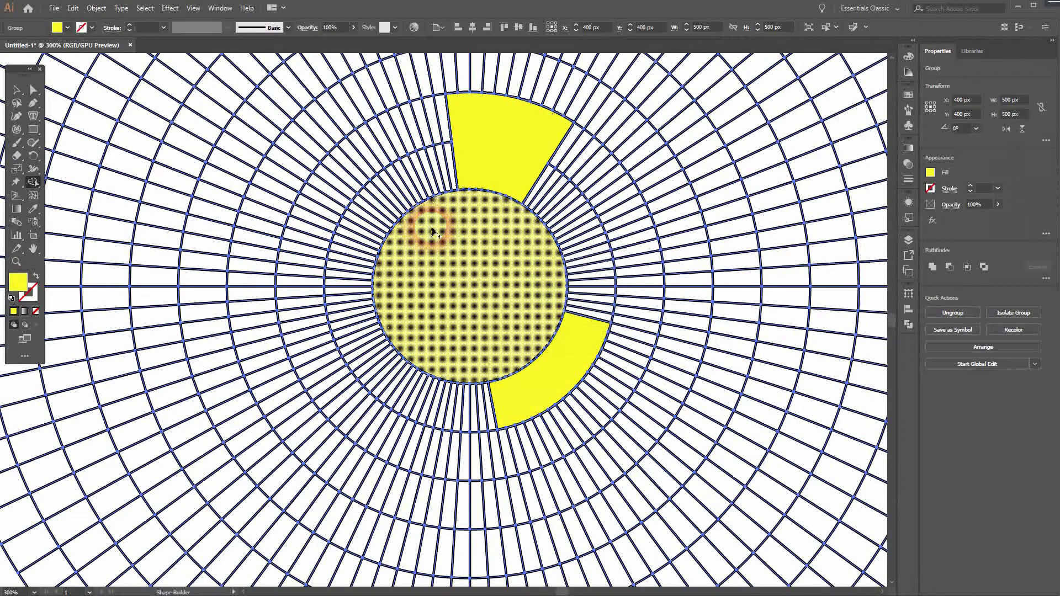
- Extend the yellow circle with rays to the upper left, lower left and bottom, and join the two separate yellow blocks to it
mouse_move(432, 230)
mouse_down()
mouse_move(283, 115)
mouse_move(259, 152)
mouse_move(395, 233)
mouse_up()
mouse_move(373, 194)
mouse_down()
mouse_move(288, 146)
mouse_move(355, 199)
mouse_move(291, 107)
mouse_up()
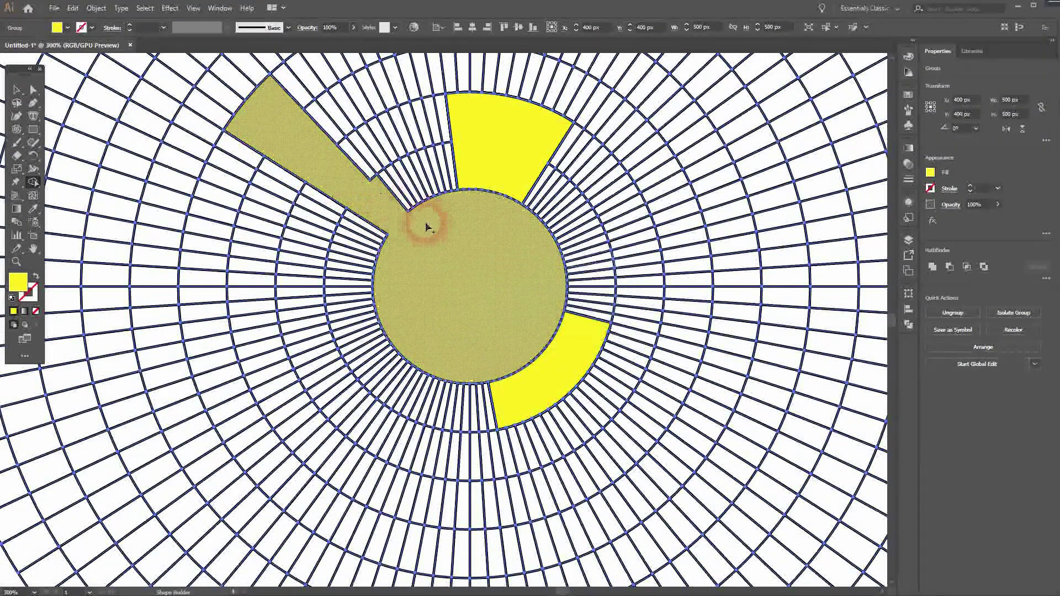
mouse_move(428, 228)
mouse_down()
mouse_move(353, 352)
mouse_move(309, 382)
mouse_move(339, 387)
mouse_move(395, 324)
mouse_up()
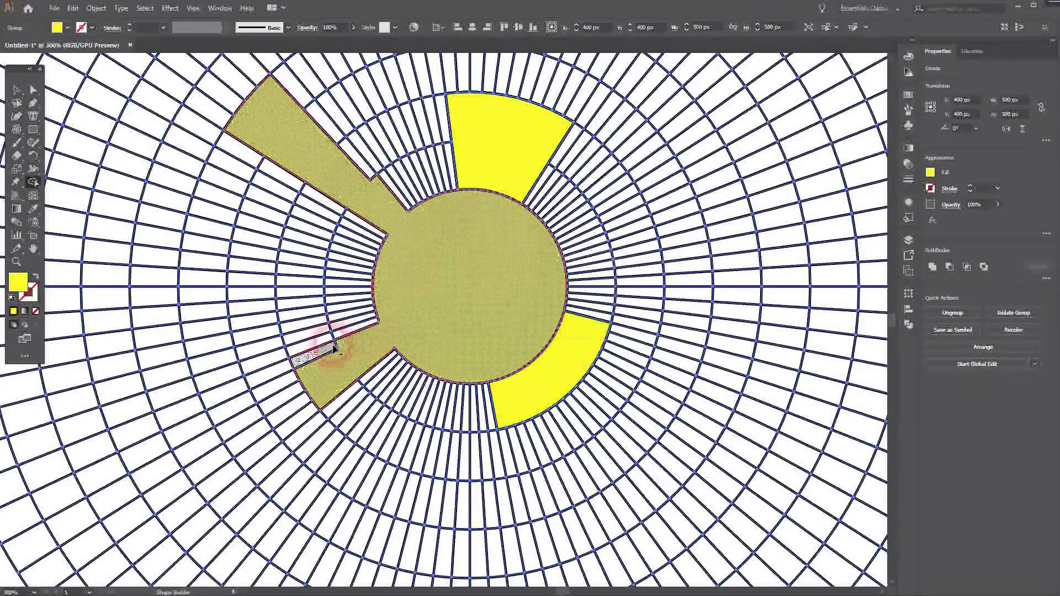
mouse_move(453, 360)
mouse_down()
mouse_move(428, 407)
mouse_move(437, 414)
mouse_move(411, 489)
mouse_up()
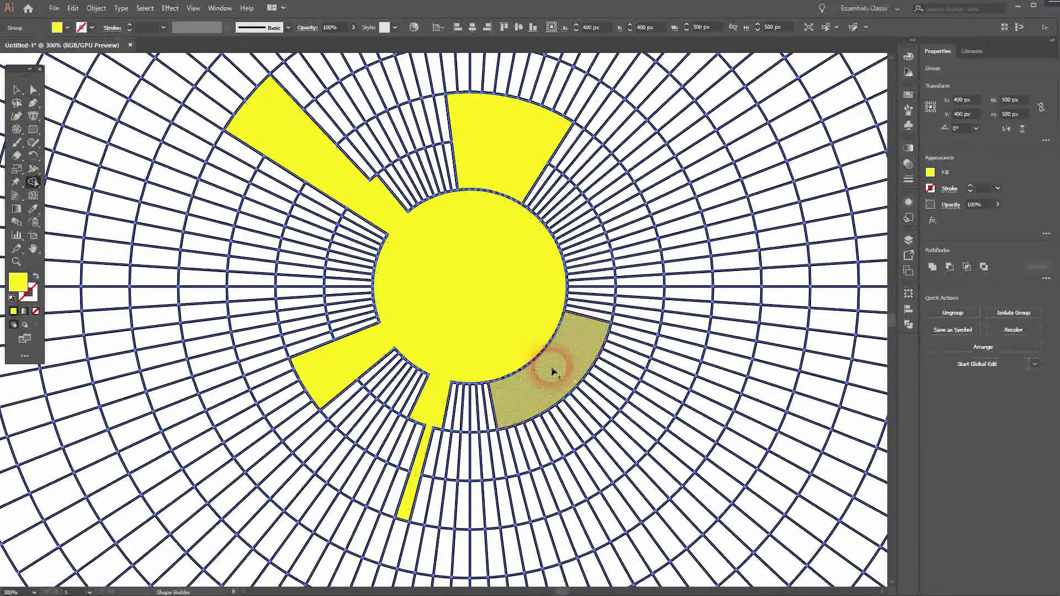
drag(551, 366, 499, 320)
mouse_move(485, 149)
mouse_down()
mouse_move(466, 170)
mouse_move(492, 246)
mouse_up()
key(ctrl+0)
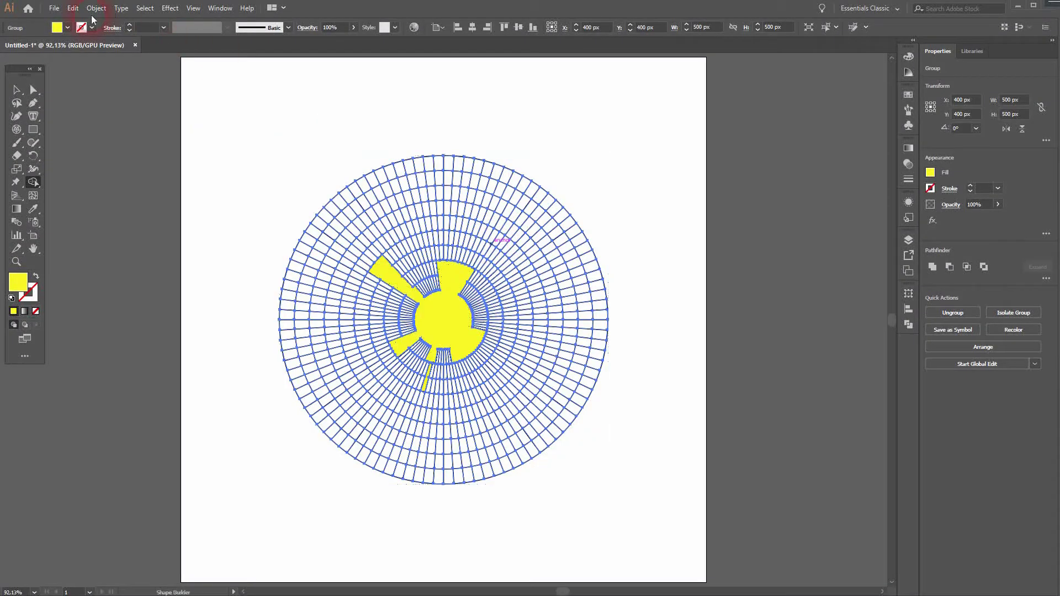
- Switch the fill to red and merge neighbouring grid cells into red blocks of varying length around the yellow centre
click(66, 28)
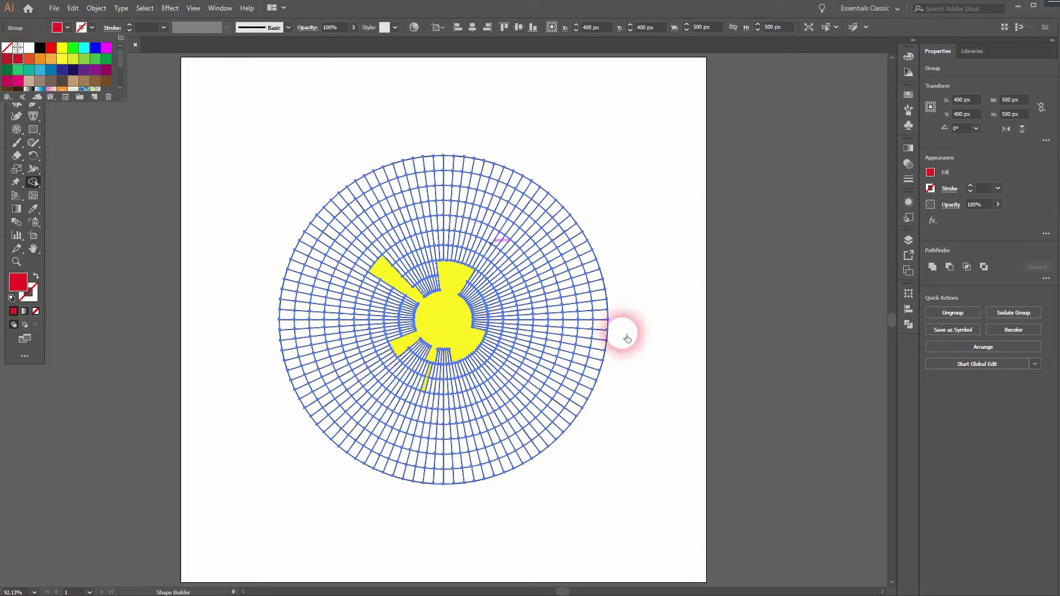
click(661, 286)
scroll(651, 284, up, 4)
mouse_move(461, 345)
mouse_down()
mouse_move(868, 249)
mouse_move(860, 230)
mouse_up()
drag(340, 448, 336, 450)
mouse_move(318, 386)
mouse_down()
mouse_move(298, 486)
mouse_move(232, 461)
mouse_up()
mouse_move(250, 336)
mouse_down()
mouse_move(213, 281)
mouse_move(157, 358)
mouse_up()
drag(502, 319, 509, 132)
drag(289, 140, 428, 267)
drag(453, 300, 337, 75)
drag(461, 309, 415, 202)
- Switch the fill to orange and merge grid cells into stepped orange blocks between and beyond the yellow and red shapes
click(67, 27)
click(7, 57)
drag(381, 346, 390, 381)
mouse_move(392, 370)
mouse_down()
mouse_move(227, 261)
mouse_move(255, 347)
mouse_move(165, 282)
mouse_up()
drag(442, 329, 312, 144)
drag(566, 329, 677, 190)
drag(681, 472, 638, 322)
drag(386, 339, 243, 492)
drag(262, 354, 292, 411)
mouse_move(427, 478)
mouse_down()
mouse_move(485, 575)
mouse_move(475, 576)
mouse_up()
drag(508, 431, 643, 309)
drag(641, 463, 698, 402)
drag(753, 185, 665, 325)
drag(533, 202, 621, 295)
drag(287, 163, 483, 191)
- Switch the fill to green and remove the outermost ring of cells from the polar grid with the Shape Builder
click(67, 27)
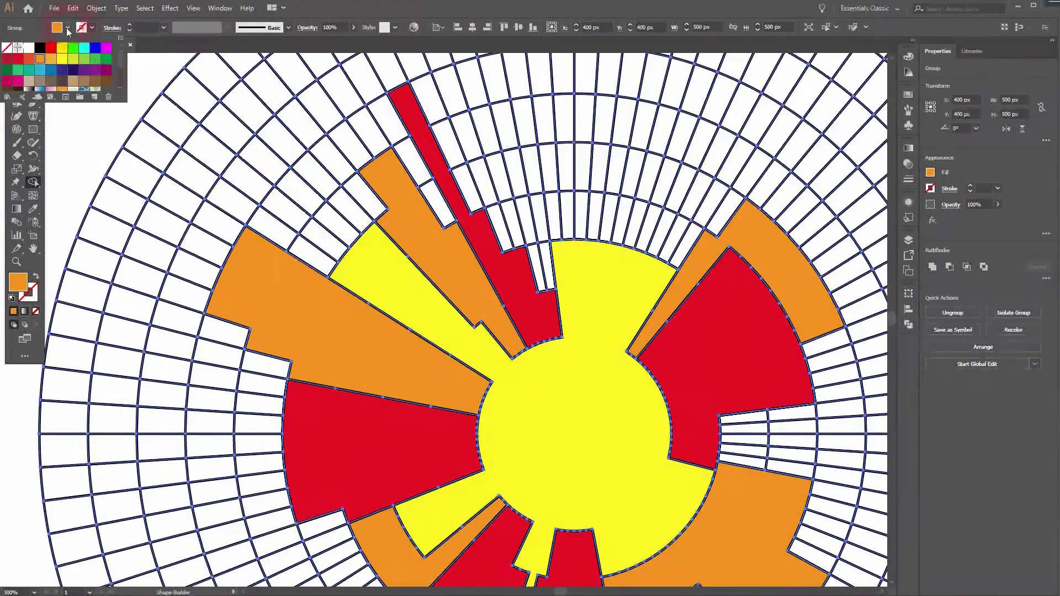
click(70, 48)
drag(309, 257, 356, 205)
mouse_move(58, 394)
mouse_down()
mouse_move(244, 64)
mouse_move(257, 58)
mouse_up()
drag(61, 421, 130, 574)
drag(127, 552, 100, 181)
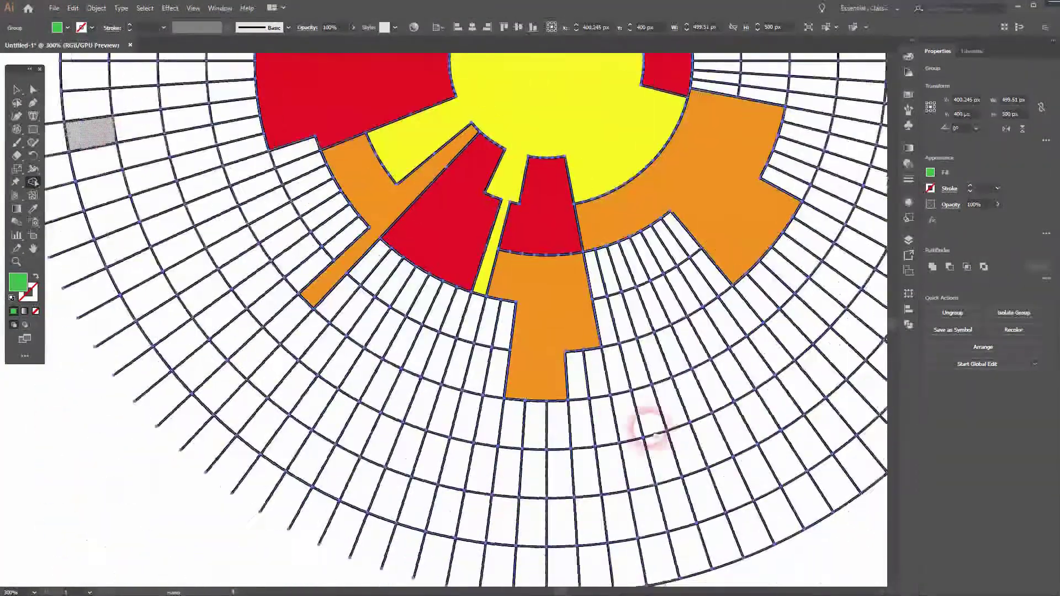
drag(651, 428, 422, 494)
mouse_move(690, 83)
mouse_down()
mouse_move(565, 263)
mouse_move(883, 585)
mouse_up()
- Merge grid cells into stepped green blocks around the upper, right and lower-right parts of the coloured shape
drag(301, 472, 226, 298)
drag(285, 434, 196, 311)
drag(398, 433, 309, 287)
drag(502, 492, 411, 348)
mouse_move(461, 427)
mouse_down()
mouse_move(549, 436)
mouse_move(624, 340)
mouse_up()
mouse_move(643, 461)
mouse_down()
mouse_move(529, 236)
mouse_move(648, 75)
mouse_up()
mouse_move(621, 221)
mouse_down()
mouse_move(634, 218)
mouse_move(676, 100)
mouse_up()
drag(651, 419, 570, 226)
mouse_move(516, 235)
mouse_down()
mouse_move(610, 248)
mouse_move(649, 212)
mouse_up()
mouse_move(444, 400)
mouse_down()
mouse_move(455, 481)
mouse_move(535, 546)
mouse_up()
drag(447, 441, 383, 450)
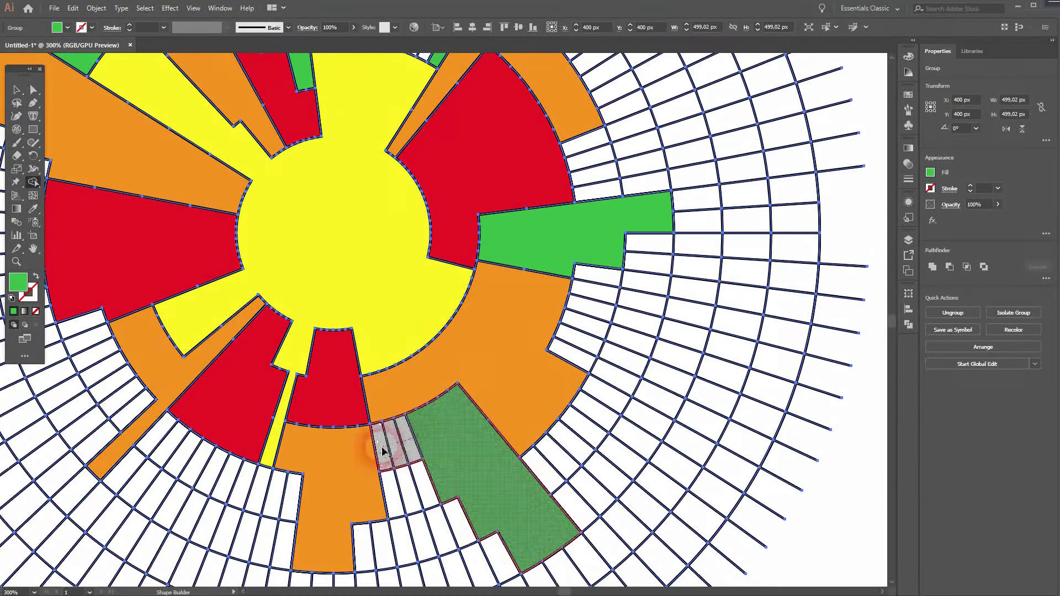
- Add further green blocks beside the orange and red shapes along the lower right, bottom and left of the chart
drag(568, 354, 599, 296)
drag(594, 312, 650, 332)
drag(273, 475, 548, 287)
mouse_move(549, 286)
mouse_down()
mouse_move(504, 333)
mouse_move(463, 342)
mouse_up()
drag(397, 221, 492, 393)
mouse_move(491, 394)
mouse_down()
mouse_move(464, 379)
mouse_move(408, 419)
mouse_up()
mouse_move(353, 166)
mouse_down()
mouse_move(389, 319)
mouse_move(332, 307)
mouse_up()
scroll(348, 237, up, 5)
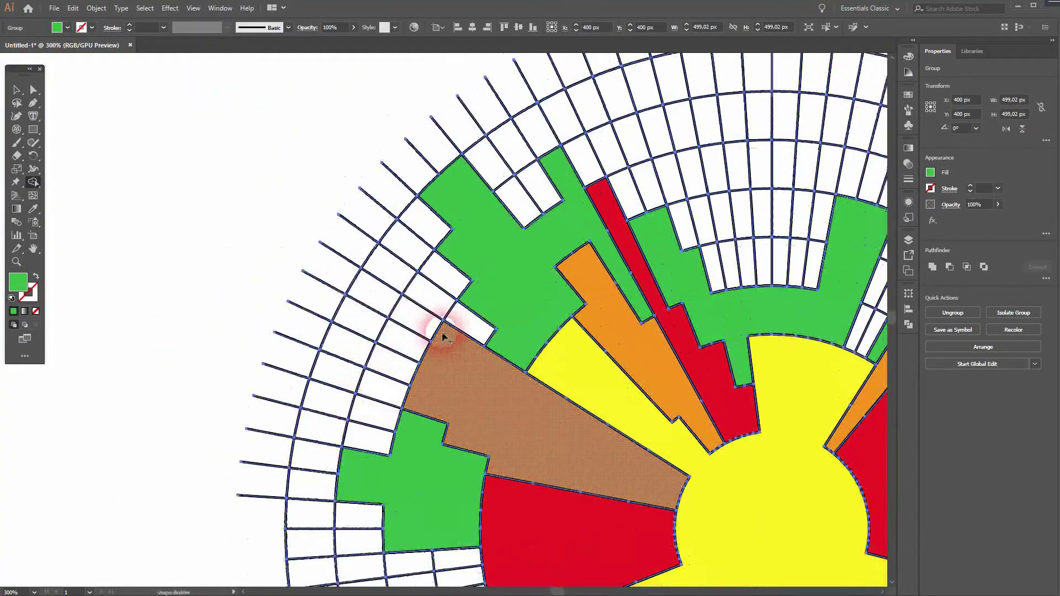
key(ctrl+0)
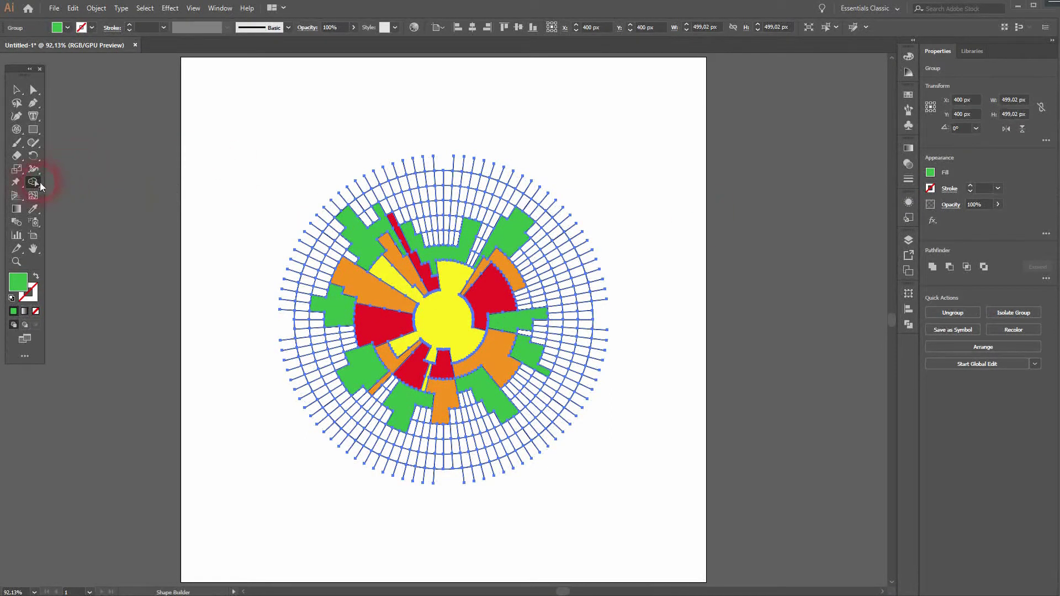
- Delete the unfilled outer grid cells and loose line ends around the coloured blocks with the Shape Builder
scroll(515, 503, up, 2)
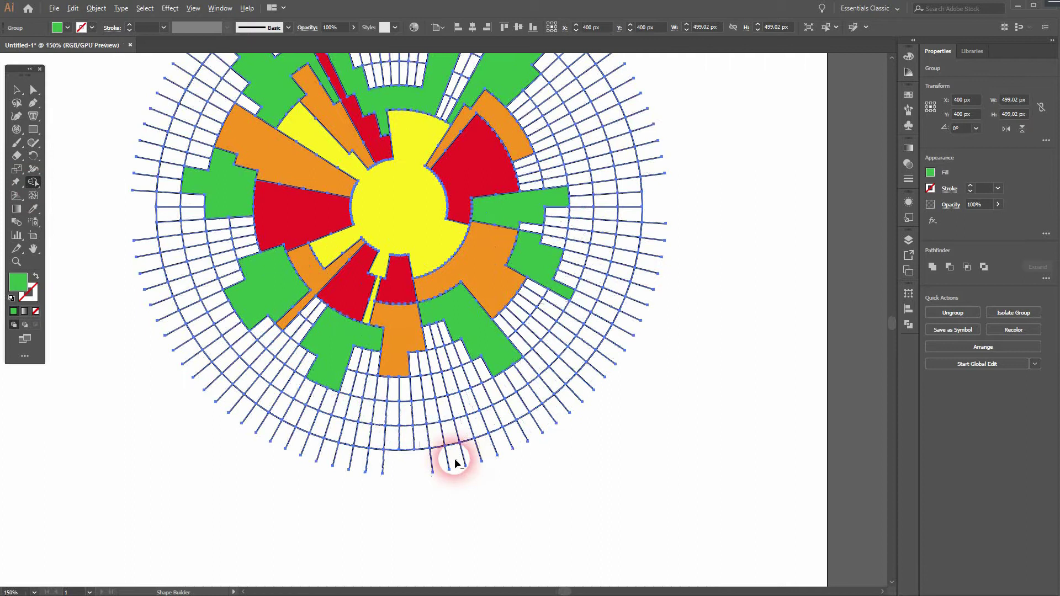
mouse_move(427, 466)
mouse_down()
mouse_move(445, 445)
mouse_move(438, 342)
mouse_move(504, 476)
mouse_move(439, 366)
mouse_move(490, 426)
mouse_move(428, 469)
mouse_move(591, 350)
mouse_move(480, 445)
mouse_move(637, 246)
mouse_move(556, 421)
mouse_move(483, 464)
mouse_up()
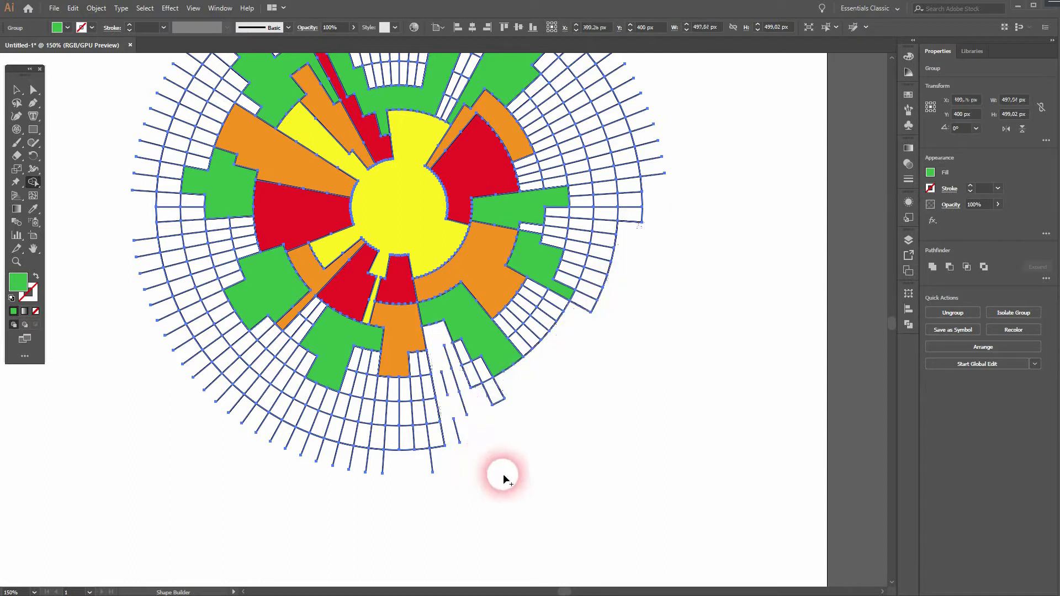
mouse_move(529, 384)
mouse_down()
mouse_move(378, 419)
mouse_move(220, 359)
mouse_move(402, 437)
mouse_move(393, 468)
mouse_move(213, 391)
mouse_move(154, 276)
mouse_move(154, 204)
mouse_move(160, 265)
mouse_up()
mouse_move(330, 409)
mouse_down()
mouse_move(249, 362)
mouse_move(173, 239)
mouse_move(188, 213)
mouse_move(153, 178)
mouse_up()
drag(153, 178, 182, 367)
drag(658, 397, 575, 160)
mouse_move(615, 483)
mouse_down()
mouse_move(610, 341)
mouse_move(577, 223)
mouse_up()
mouse_move(645, 251)
mouse_down()
mouse_move(568, 350)
mouse_move(561, 509)
mouse_move(487, 574)
mouse_move(472, 574)
mouse_up()
- Delete the unfilled grid cells around the lower and left sides of the chart with the Shape Builder
scroll(481, 574, up, 4)
drag(431, 375, 260, 260)
drag(220, 276, 645, 410)
drag(478, 414, 276, 232)
drag(296, 359, 315, 161)
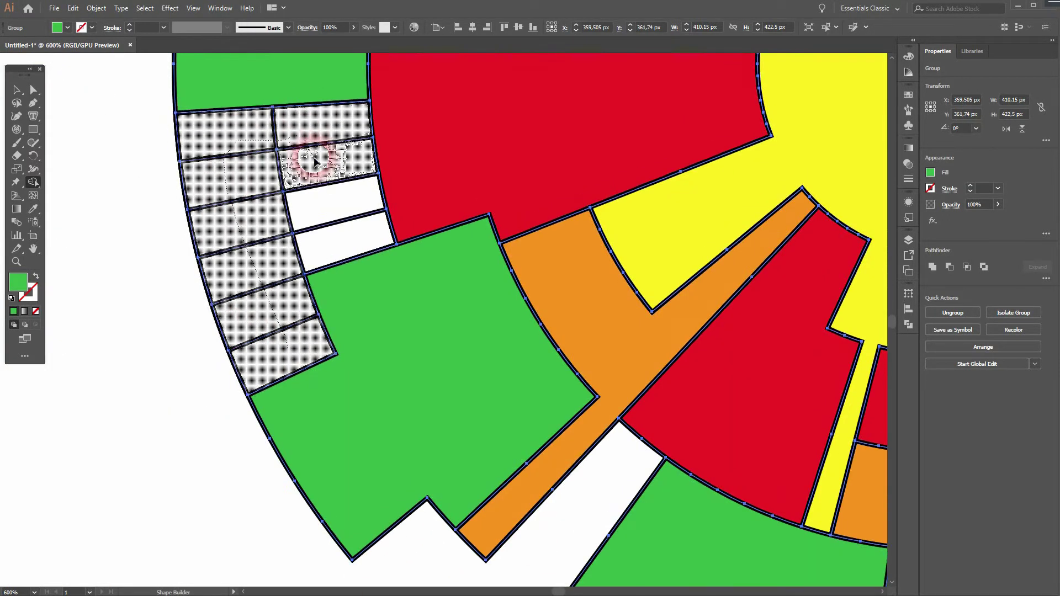
- Delete the remaining unfilled grid cells and line ends between the coloured blocks with the Shape Builder, leaving the chart deselected
drag(276, 61, 617, 585)
mouse_move(486, 436)
mouse_down()
mouse_move(532, 252)
mouse_move(434, 323)
mouse_up()
drag(433, 323, 376, 546)
drag(518, 192, 326, 584)
drag(607, 464, 585, 287)
drag(690, 309, 318, 293)
mouse_move(331, 353)
mouse_down()
mouse_move(452, 307)
mouse_move(593, 543)
mouse_up()
drag(298, 166, 151, 295)
mouse_move(110, 276)
mouse_down()
mouse_move(703, 334)
mouse_move(379, 183)
mouse_up()
drag(561, 189, 305, 132)
mouse_move(370, 208)
mouse_down()
mouse_move(571, 308)
mouse_move(482, 459)
mouse_move(448, 549)
mouse_move(457, 521)
mouse_up()
scroll(456, 170, down, 3)
scroll(422, 303, up, 1)
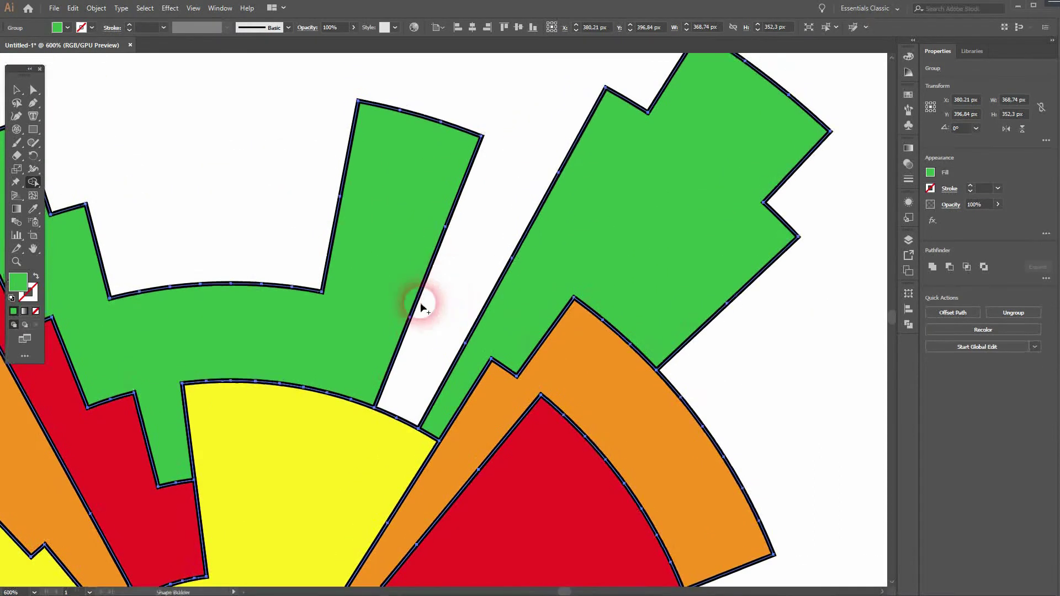
key(ctrl+0)
click(70, 128)
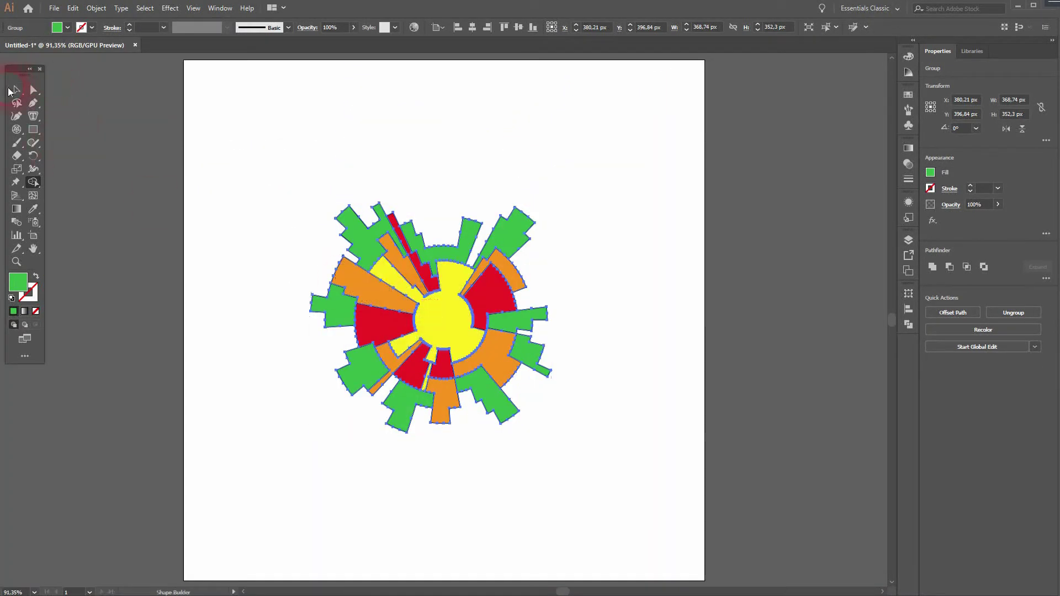
click(16, 90)
click(684, 291)
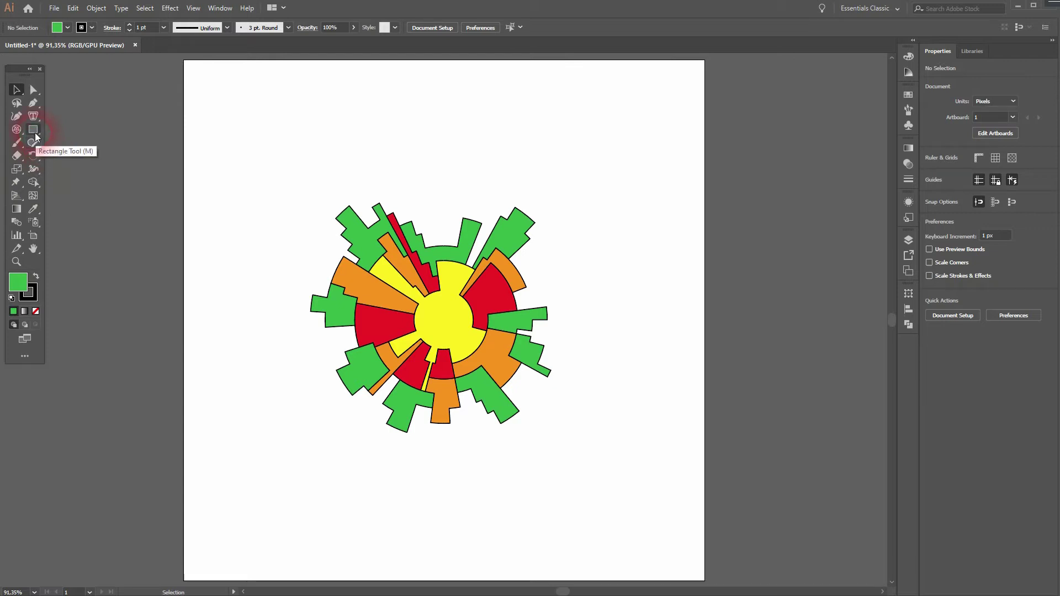
- Draw an unfilled circle with a 1 pt black stroke, about 503 px in diameter, centred around the chart
drag(36, 133, 88, 159)
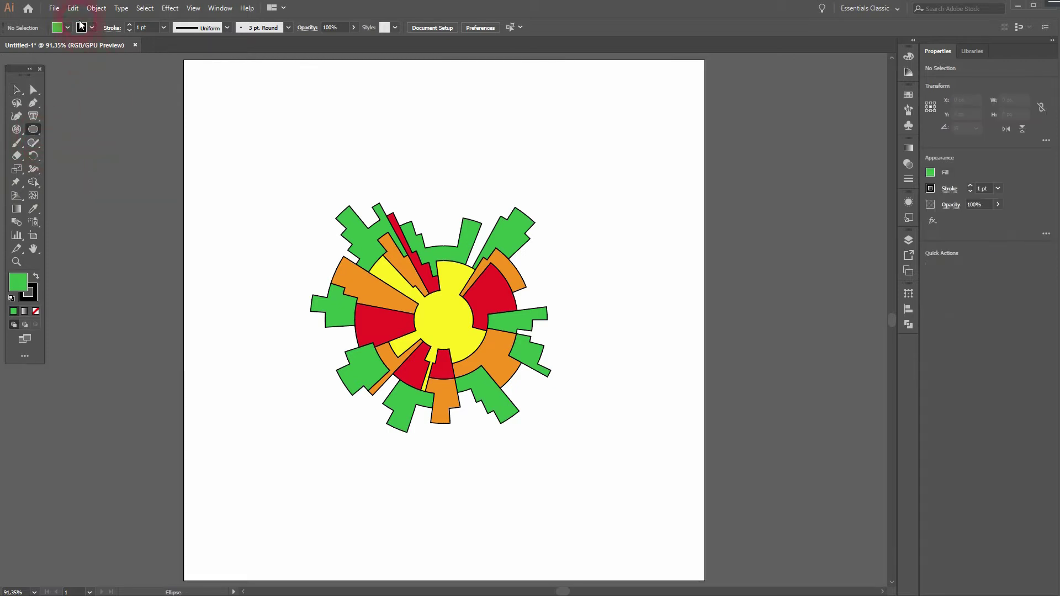
click(67, 27)
click(12, 47)
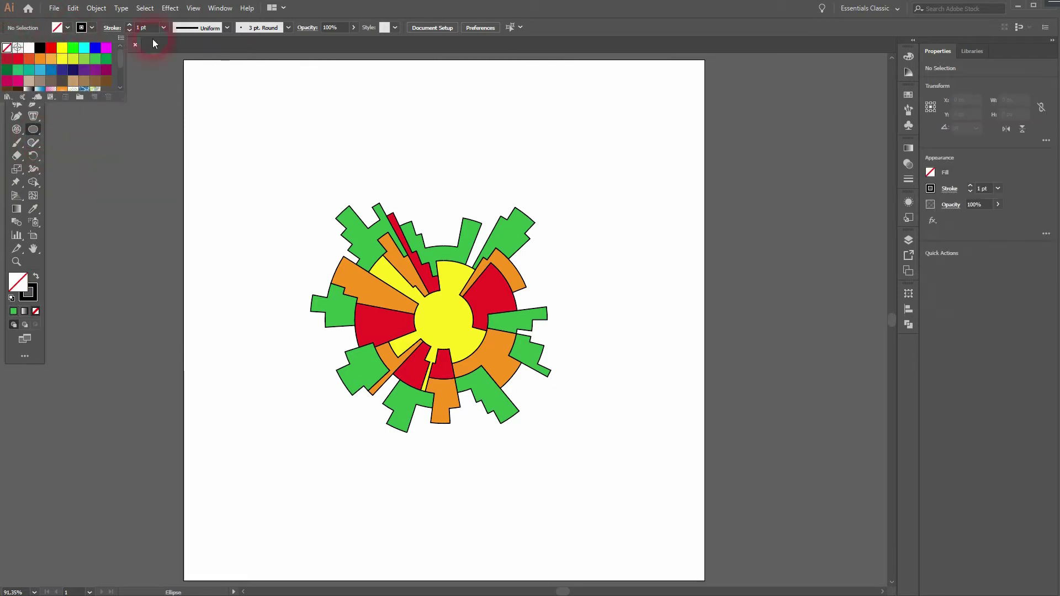
click(631, 26)
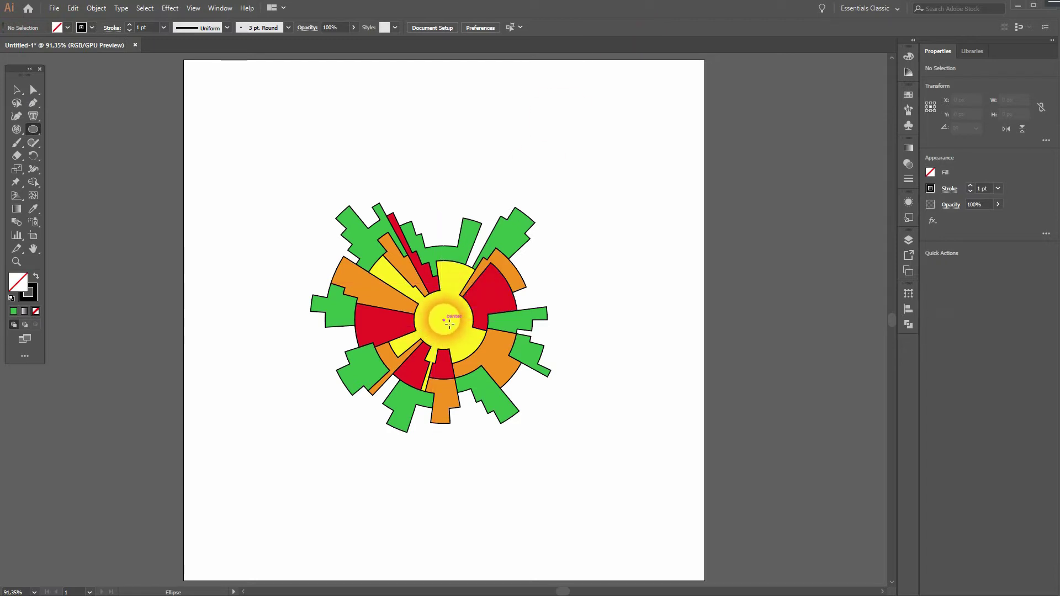
drag(449, 324, 587, 488)
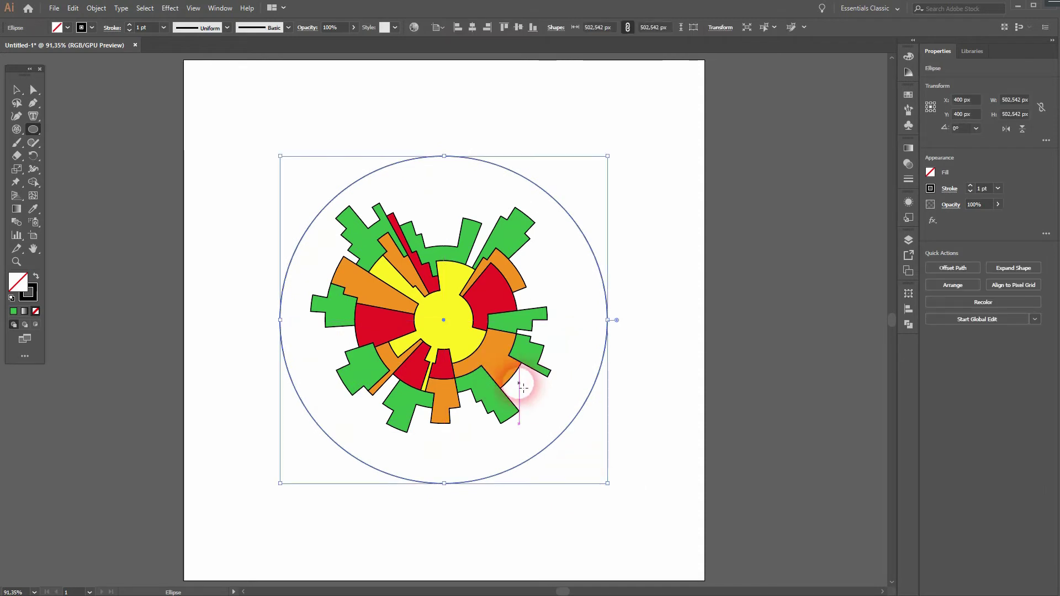
- Add type on the circle's path starting at its topmost point, listing the twelve months from January to December
drag(33, 118, 97, 130)
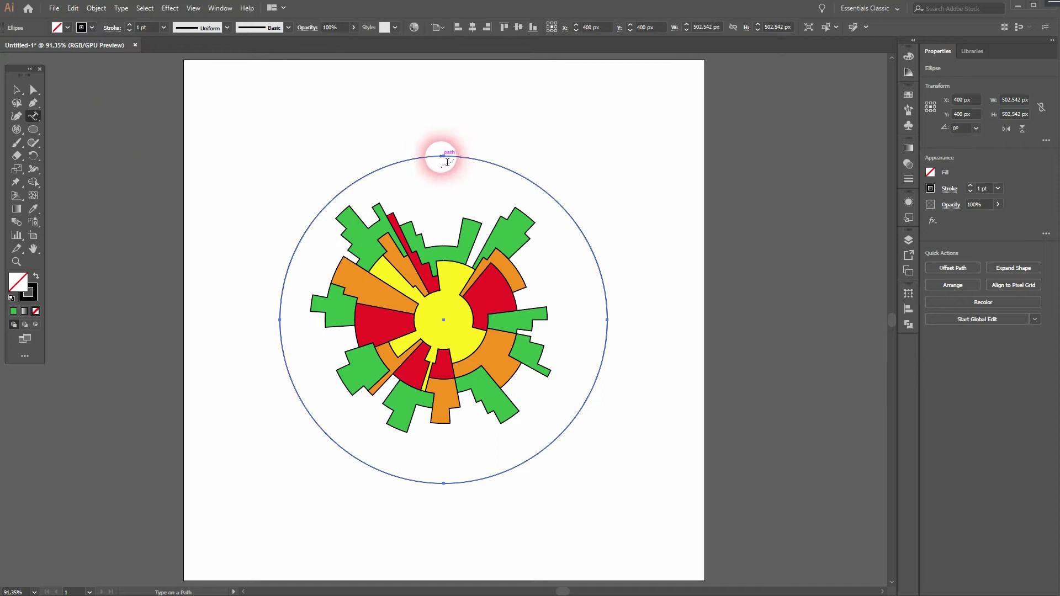
click(449, 161)
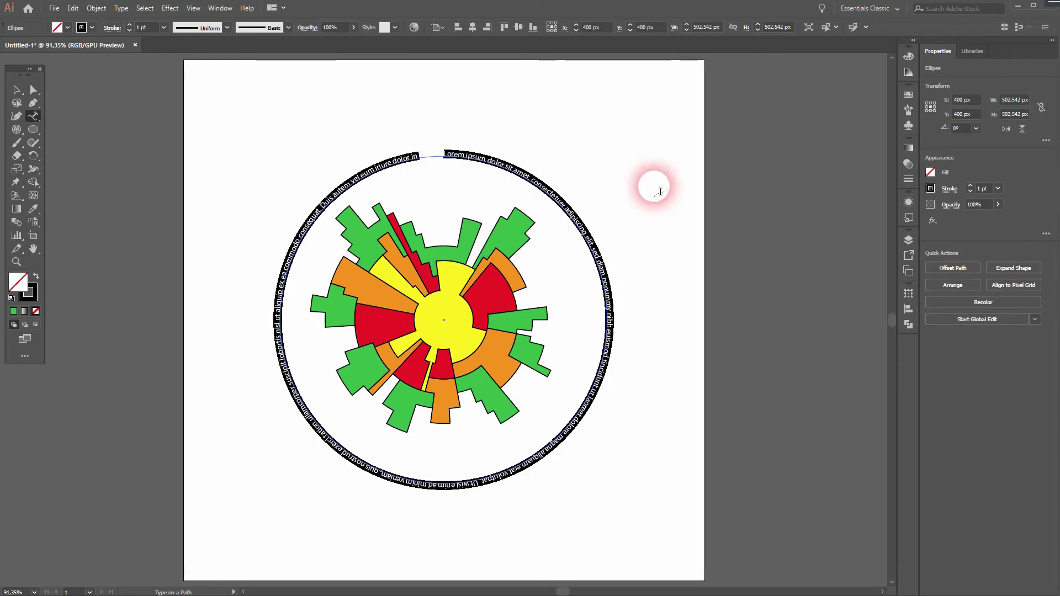
text(January February March)
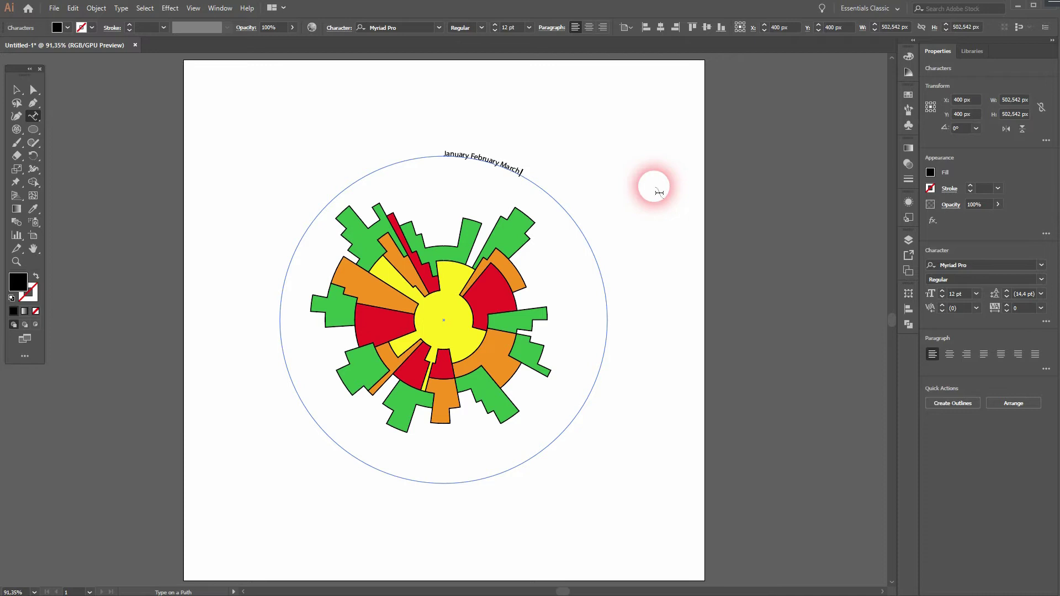
text(April May June July August September October)
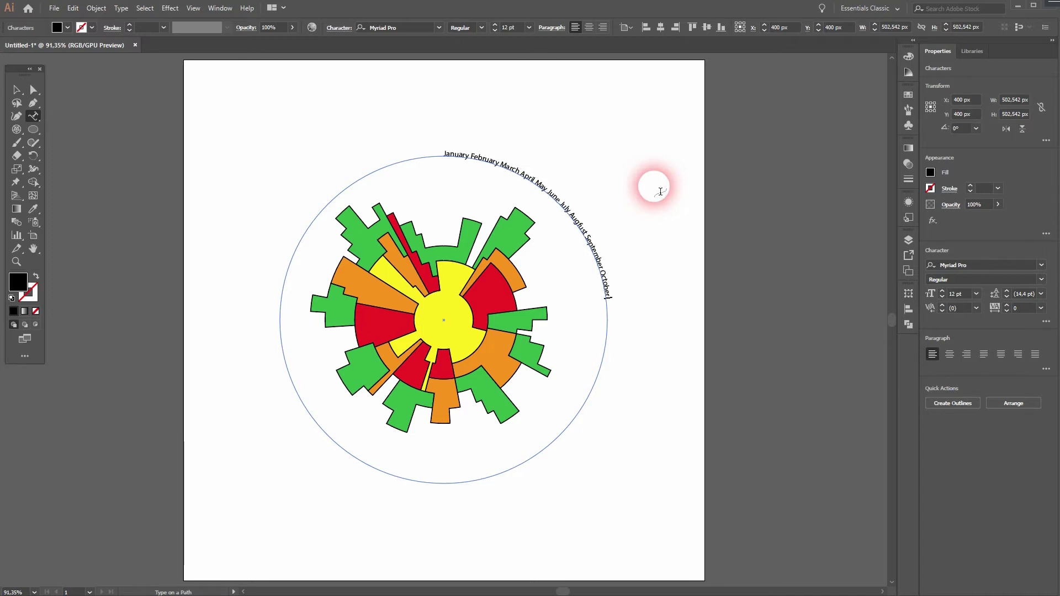
text( November December)
key(Escape)
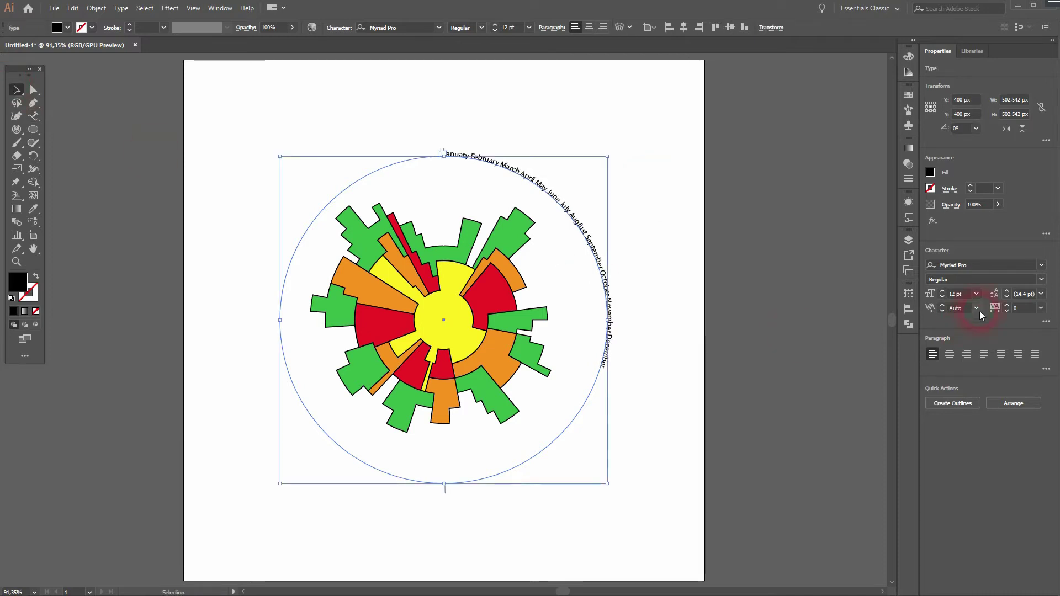
- Set the font size of the month text to 20 pt
click(942, 292)
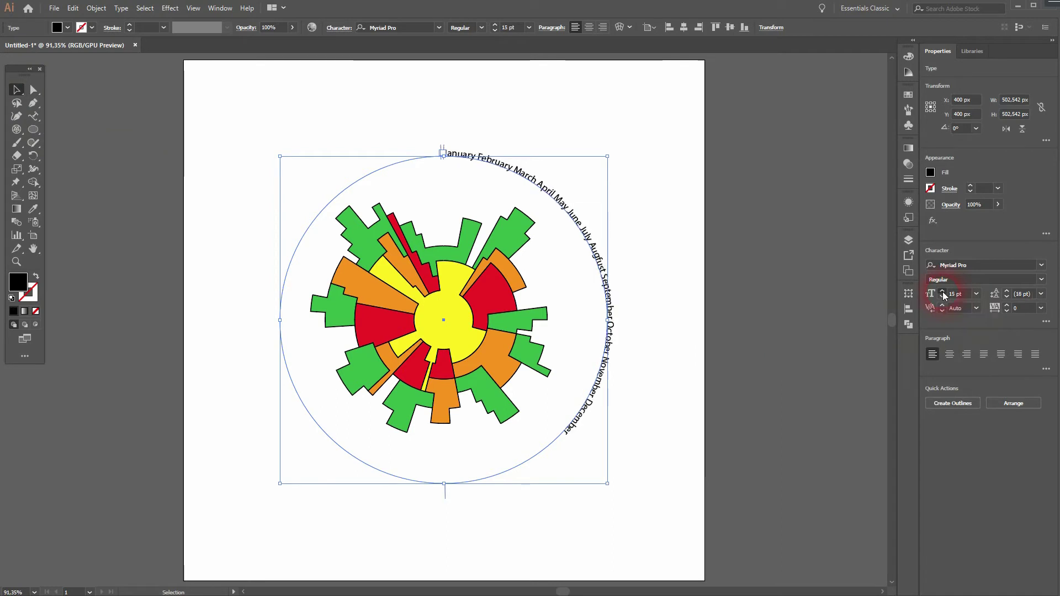
click(943, 293)
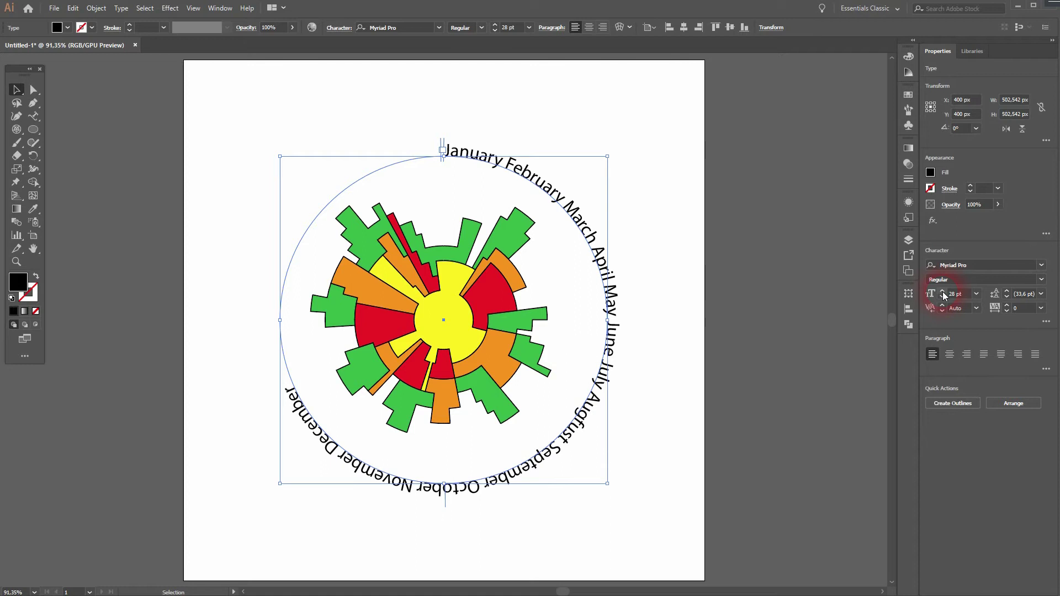
click(942, 297)
- Set the month text's tracking to 464 so the names spread around the whole circle
click(1022, 308)
key(Up)
key(Up)
key(Up)
key(Up)
key(Up)
key(Up)
key(Up)
key(Up)
key(Up)
key(Up)
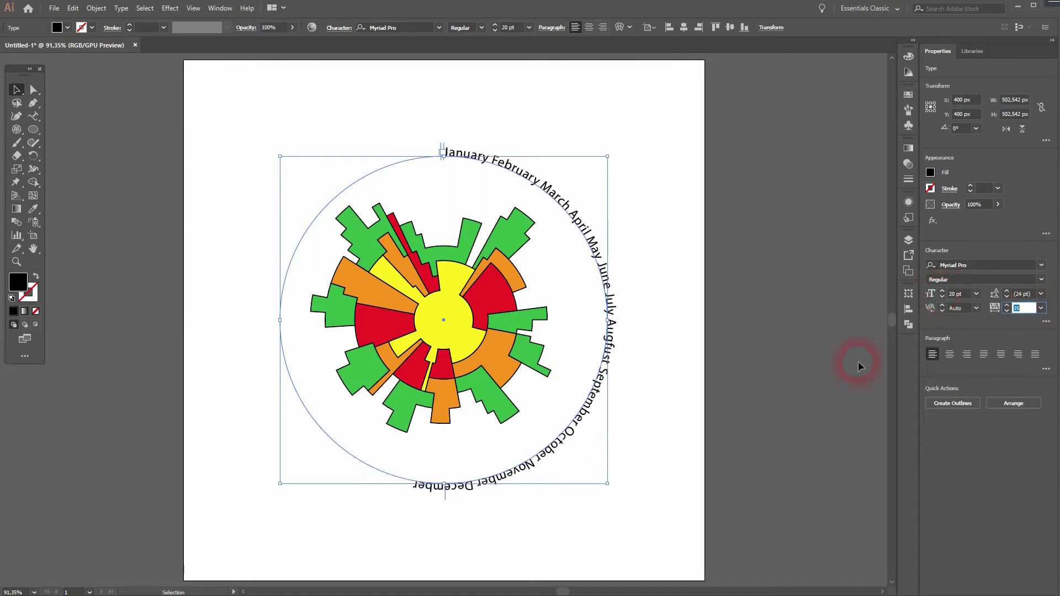
key(Up)
key(Up)
key(Up)
key(Up)
key(Up)
key(Up)
key(Up)
key(Up)
key(Up)
key(Up)
key(Up)
key(Up)
key(Up)
key(Up)
key(Up)
key(Up)
key(Up)
key(Up)
key(Up)
key(Up)
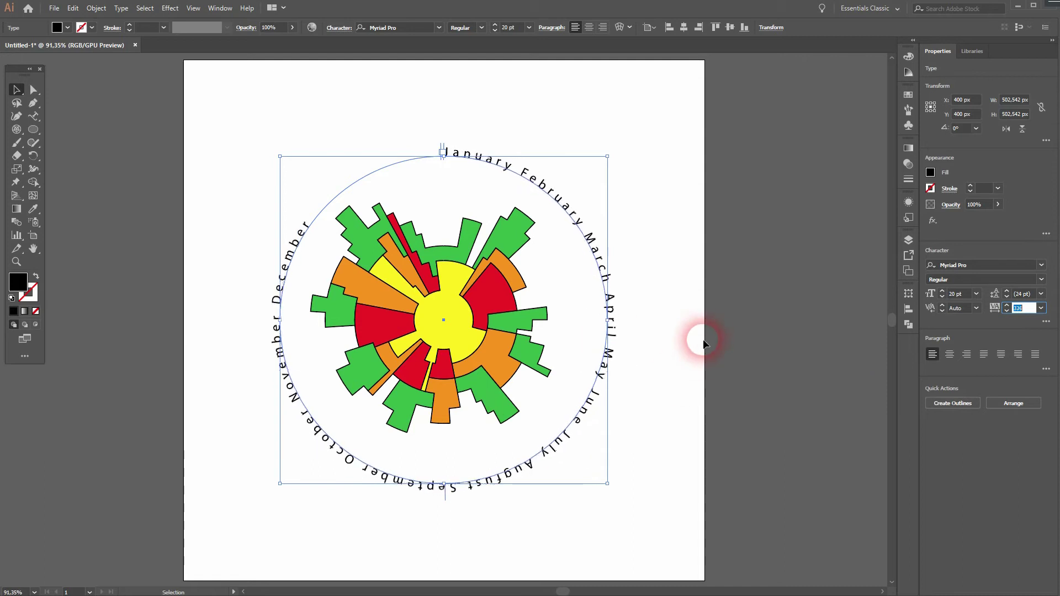
key(shift+Up)
key(shift+Up)
key(shift+Up)
key(shift+Up)
key(shift+Up)
key(shift+Up)
key(shift+Up)
key(shift+Up)
key(shift+Up)
key(shift+Up)
key(shift+Up)
key(shift+Up)
key(shift+Up)
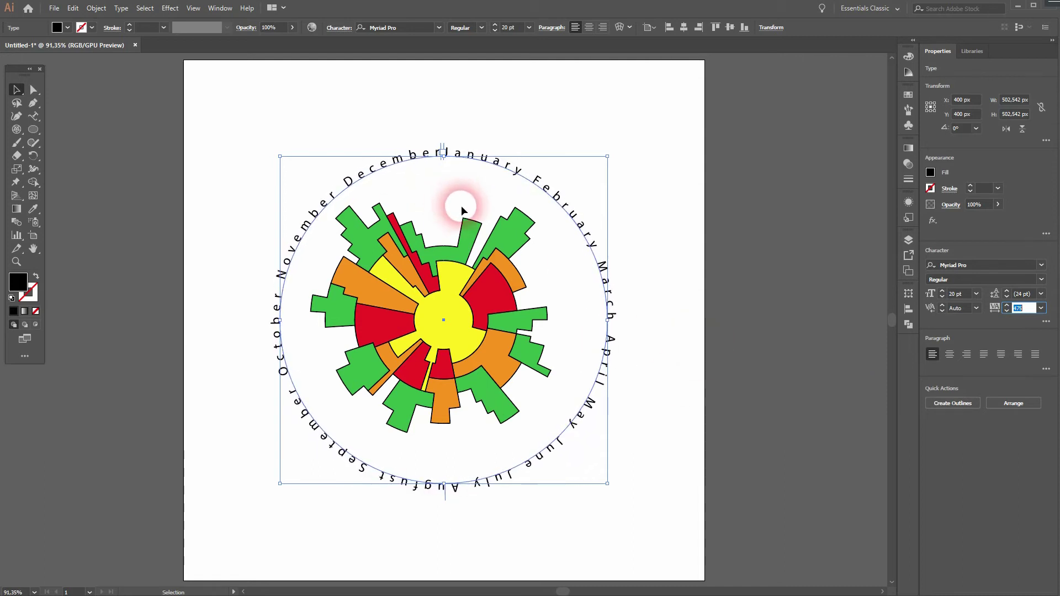
key(Down)
key(Down)
key(Down)
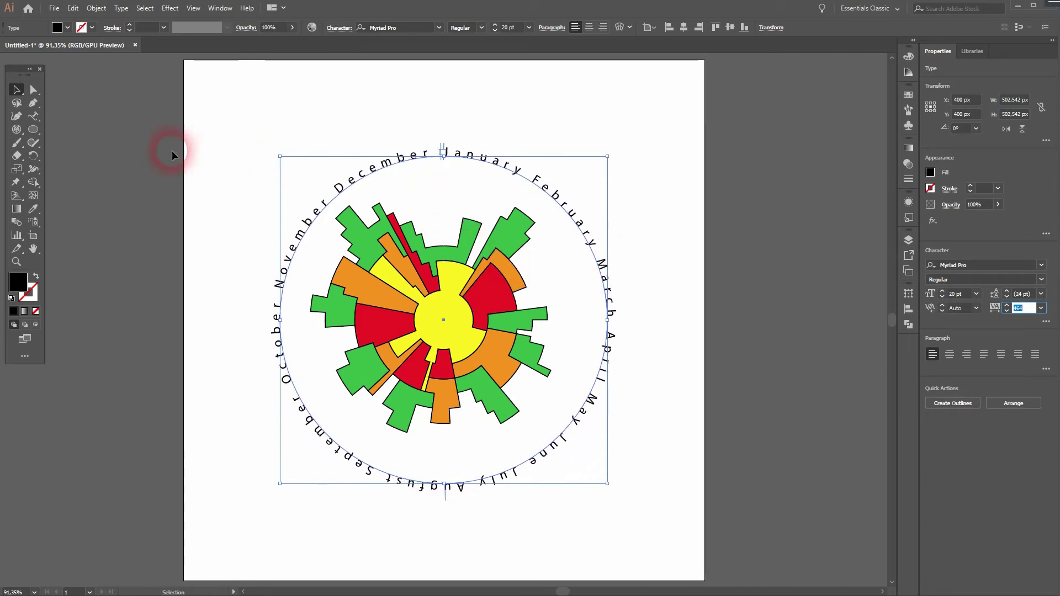
- Rotate the month ring about 10.76° counterclockwise so January sits centred above the chart, and deselect it
click(16, 89)
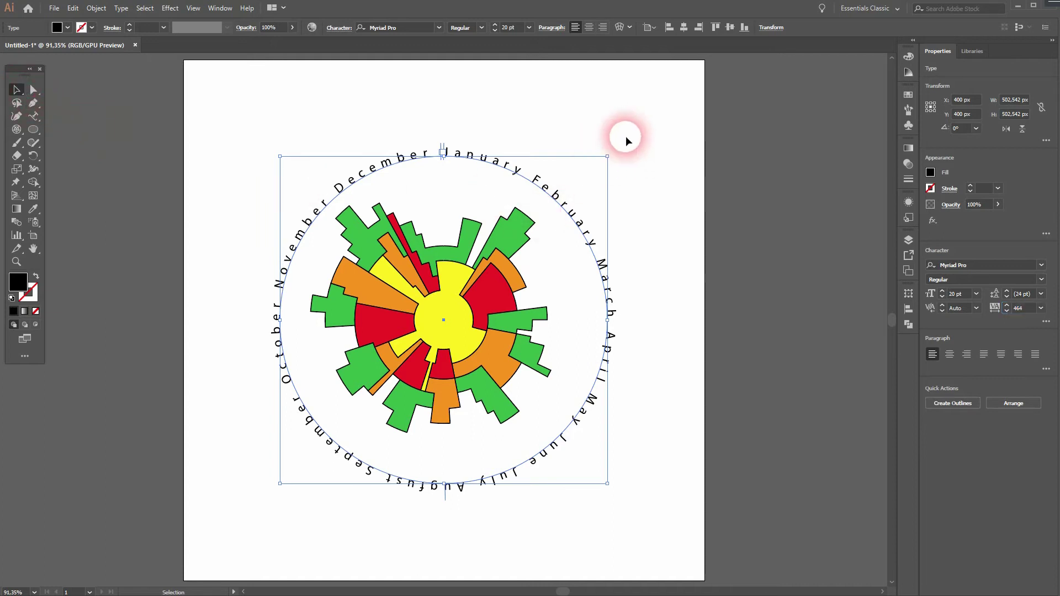
drag(611, 152, 568, 135)
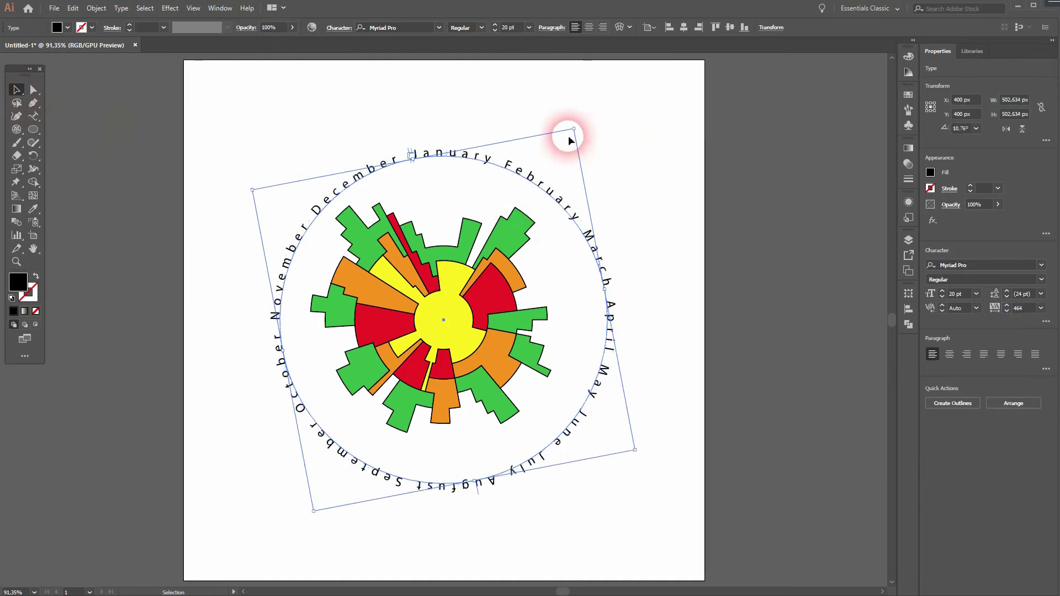
click(654, 282)
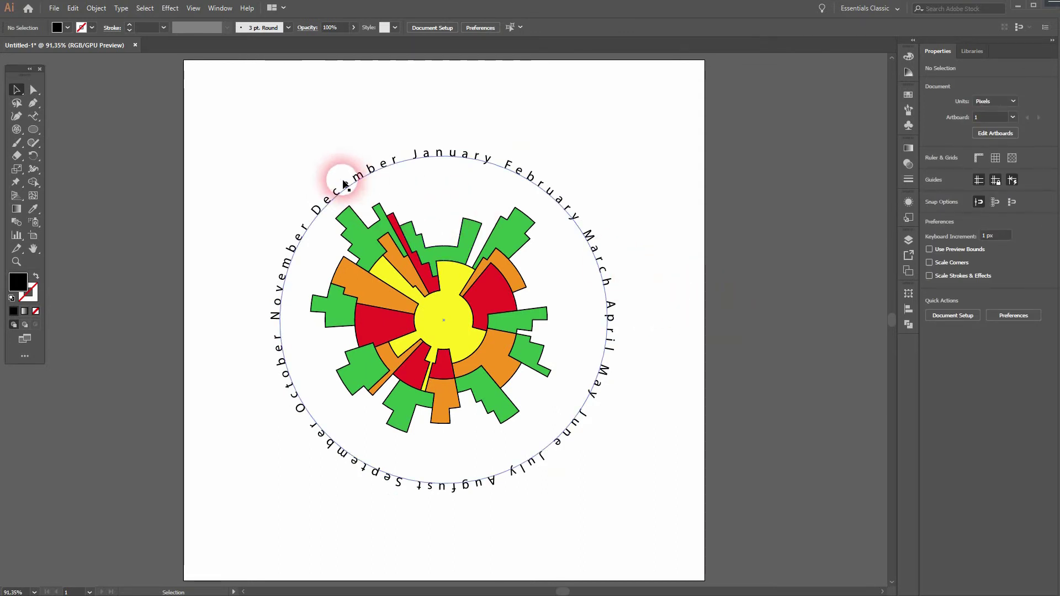
- Draw a polar grid about 567 px wide from the chart's centre, with three concentric circles and 13 radial sectors
click(17, 130)
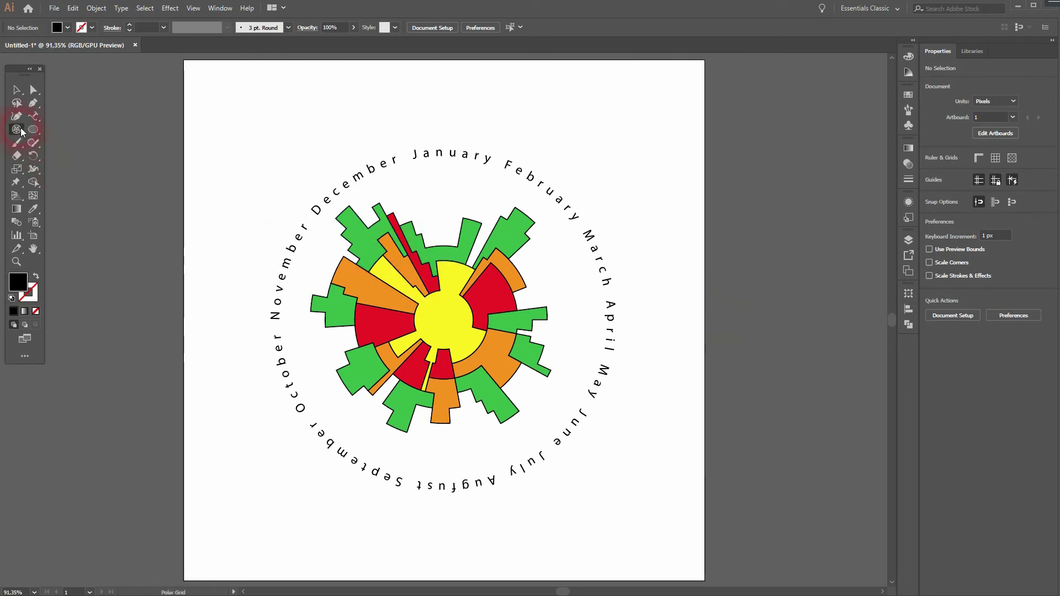
drag(448, 323, 592, 502)
key(Down)
key(Down)
key(Down)
key(Down)
key(Down)
key(Down)
key(Down)
key(Down)
key(Left)
key(Left)
key(Left)
key(Left)
key(Left)
key(Left)
key(Left)
key(Left)
key(Left)
key(Left)
key(Left)
key(Left)
key(Left)
key(Left)
key(Left)
key(Left)
key(Left)
key(Left)
key(Left)
key(Left)
key(Left)
key(Left)
key(Left)
key(Left)
key(Left)
key(Left)
key(Left)
key(Left)
key(Left)
key(Left)
key(Right)
key(Right)
key(Right)
key(Right)
key(Right)
key(Right)
key(Right)
key(Right)
key(Right)
key(Right)
key(Right)
key(Right)
key(Right)
key(Right)
key(Right)
key(Right)
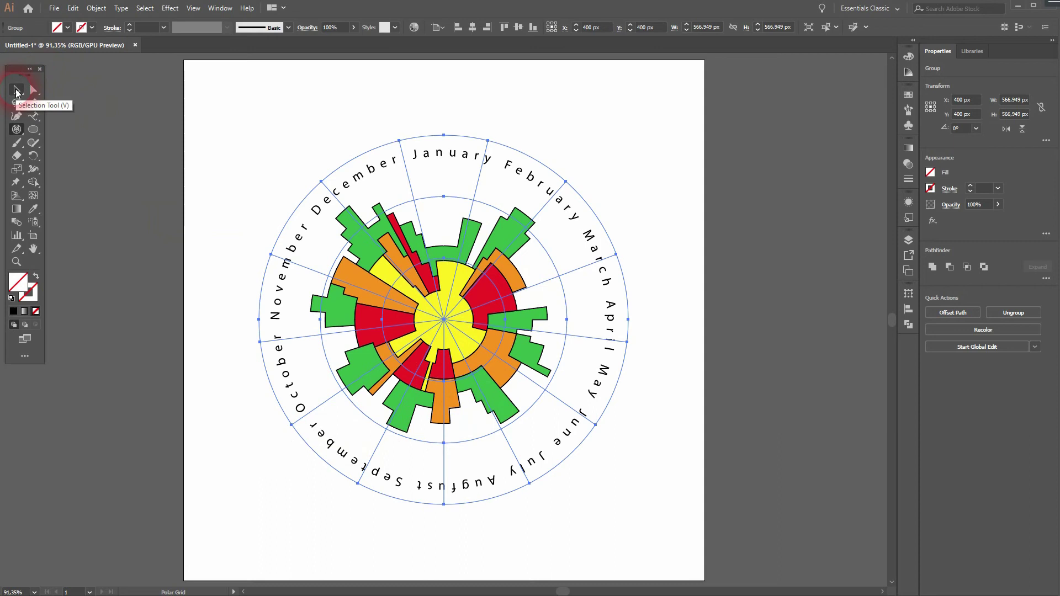
- Give the new polar grid a black 1 pt stroke and deselect it
click(92, 27)
click(42, 50)
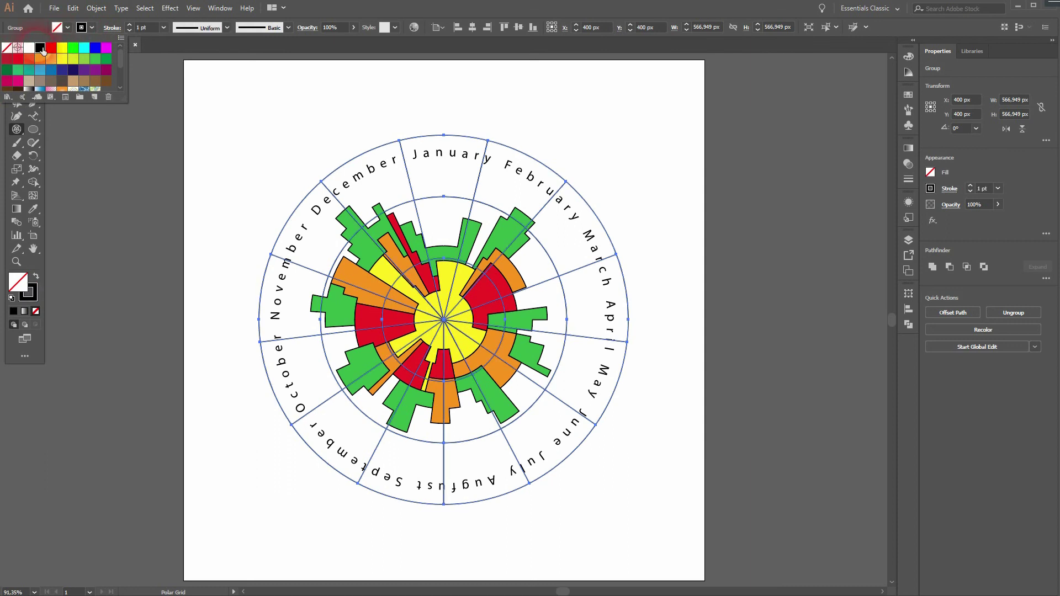
click(690, 9)
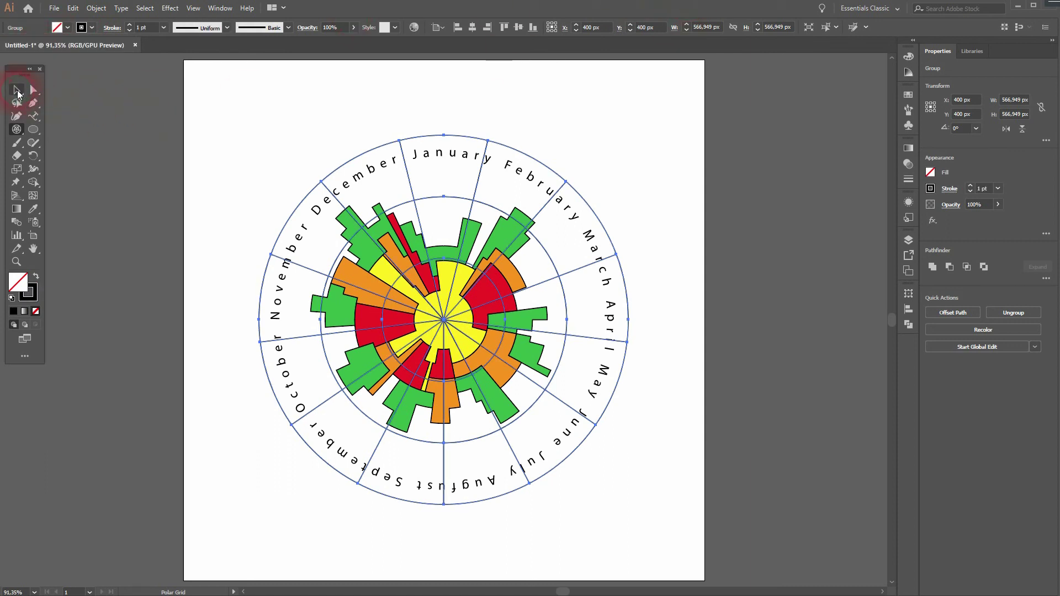
click(169, 201)
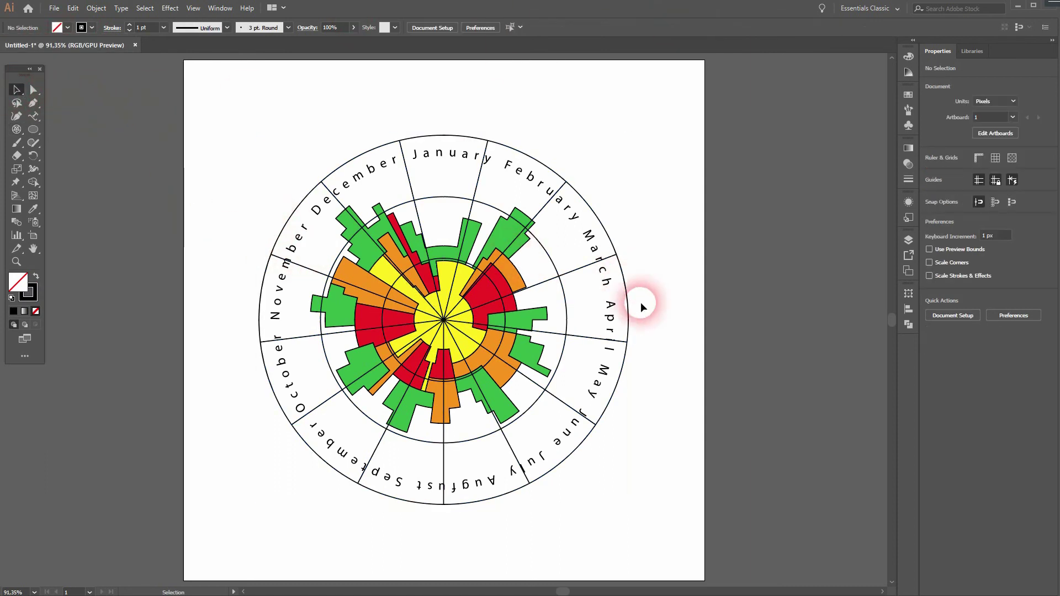